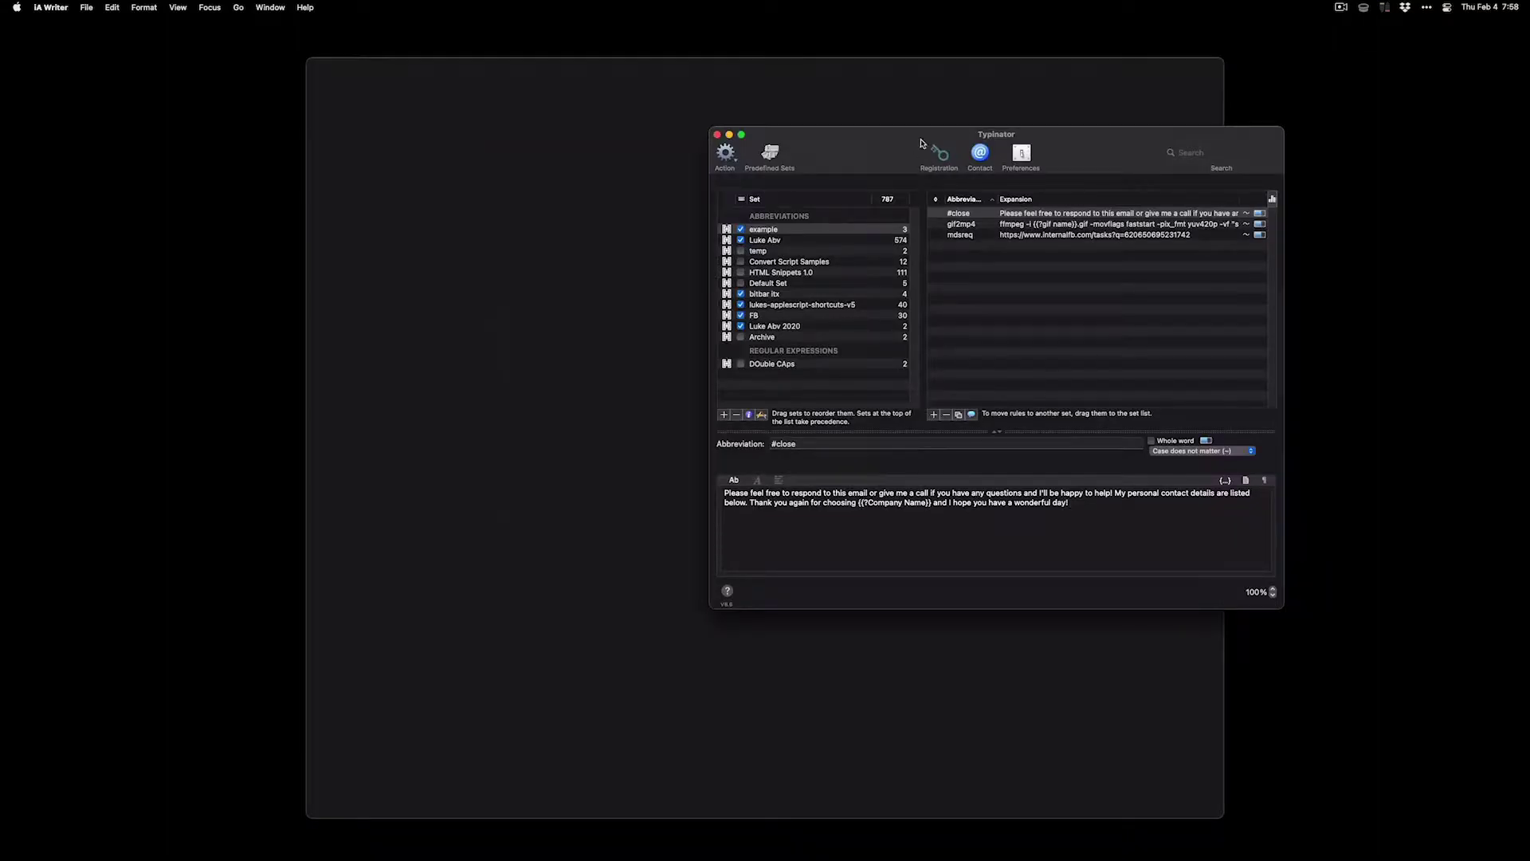
# - Browse the rules in the Luke Abv set, then start a new abbreviation set
pyautogui.click(824, 229)
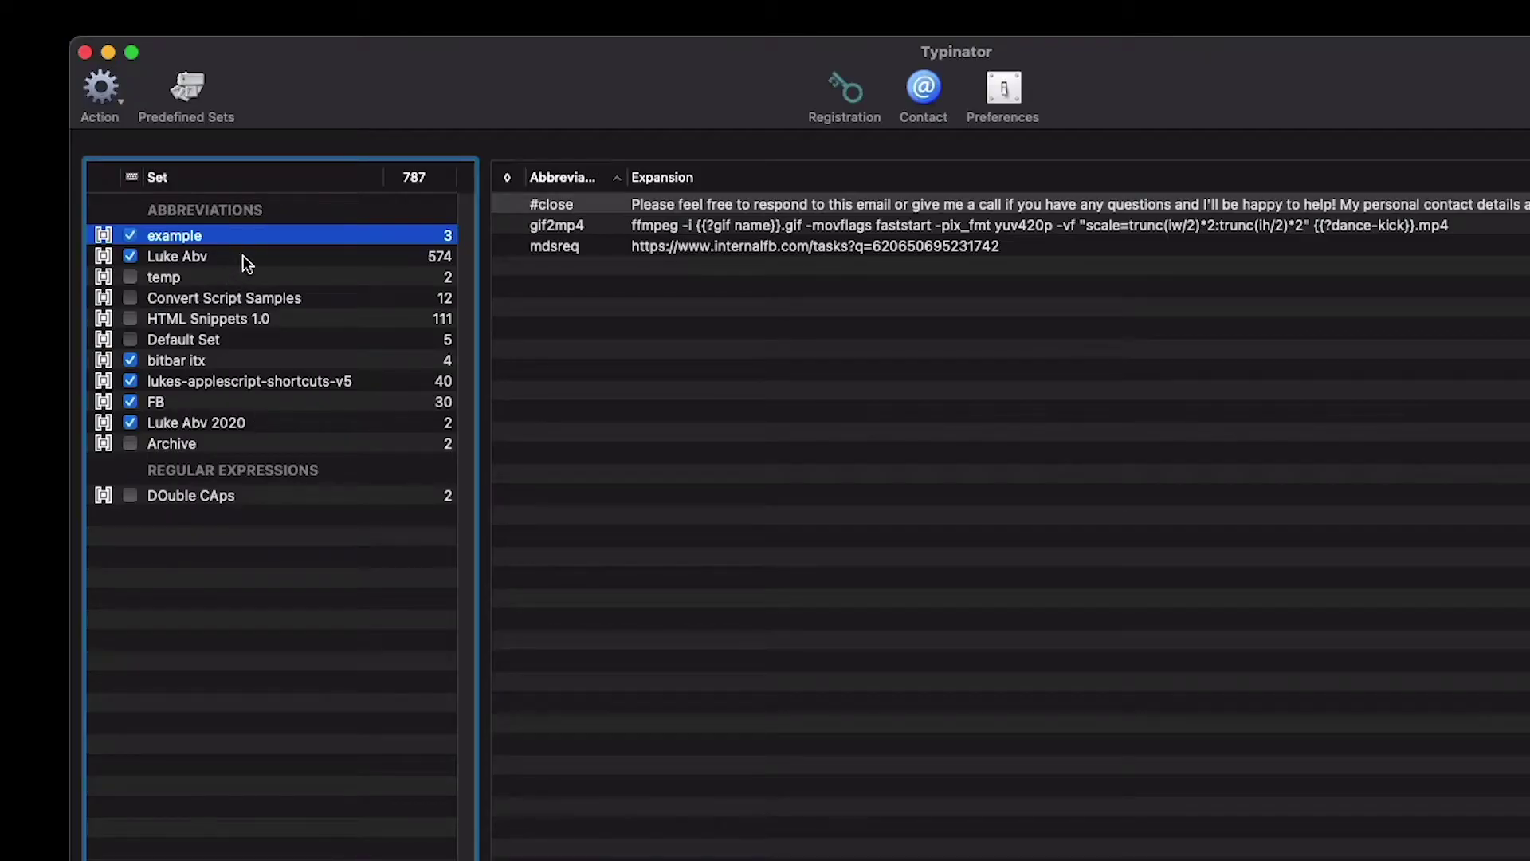
pyautogui.click(243, 259)
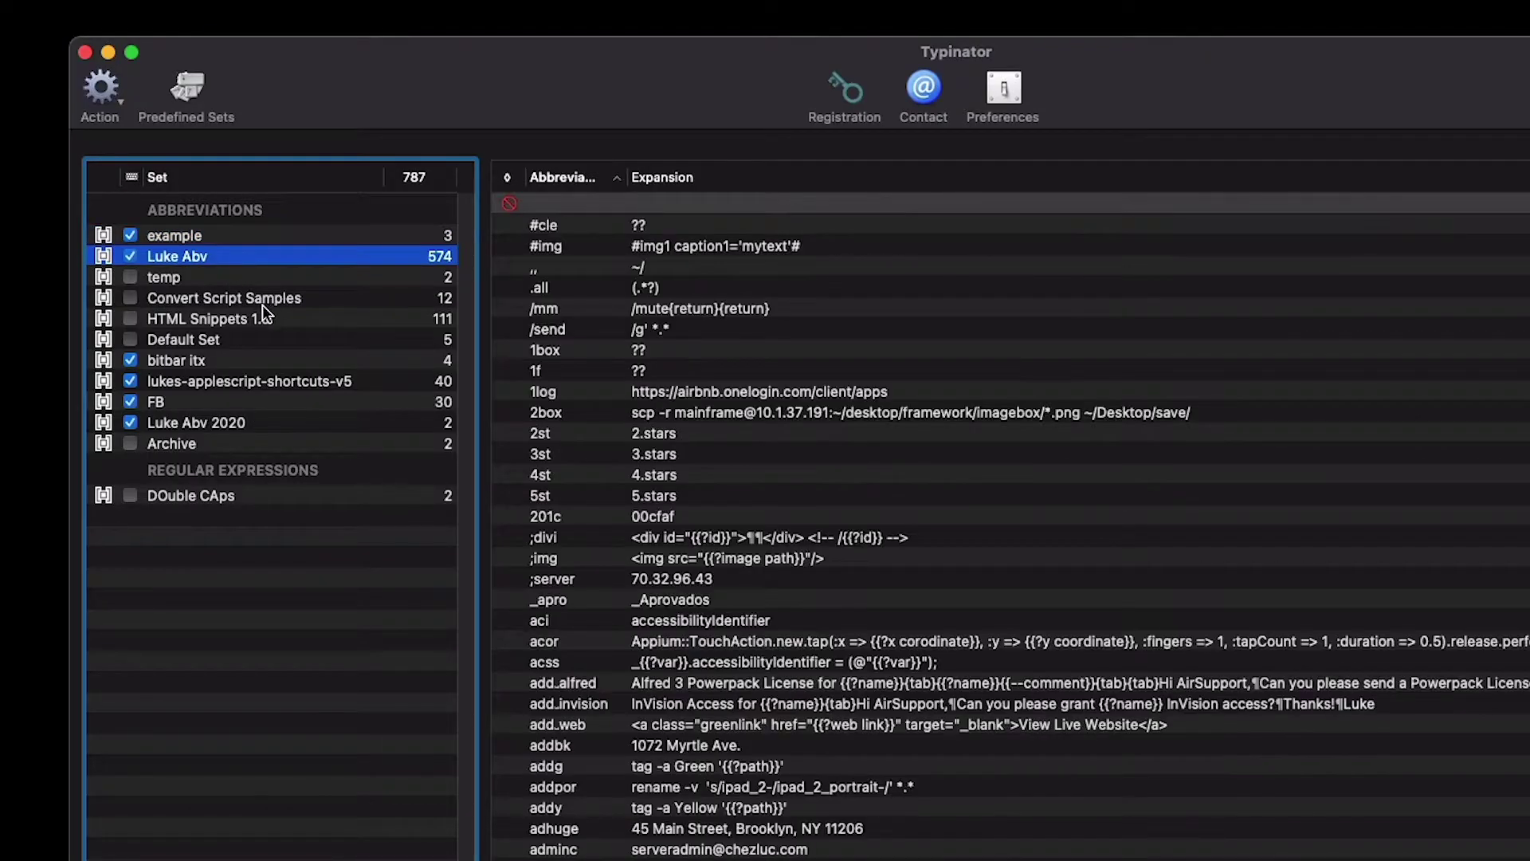
pyautogui.scroll(-20, 749, 646)
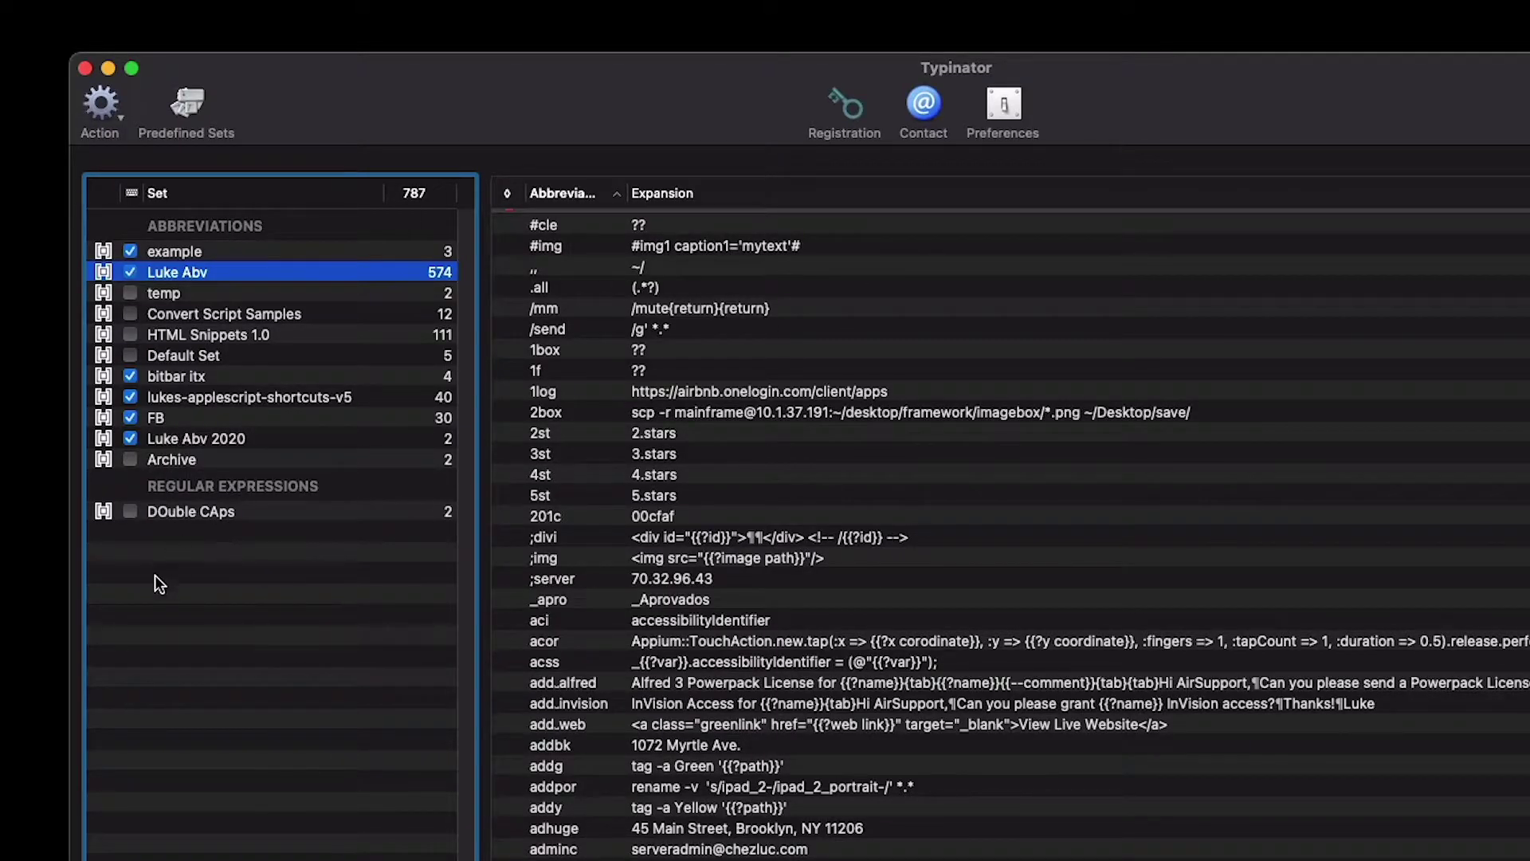
pyautogui.press('super+shift+n')
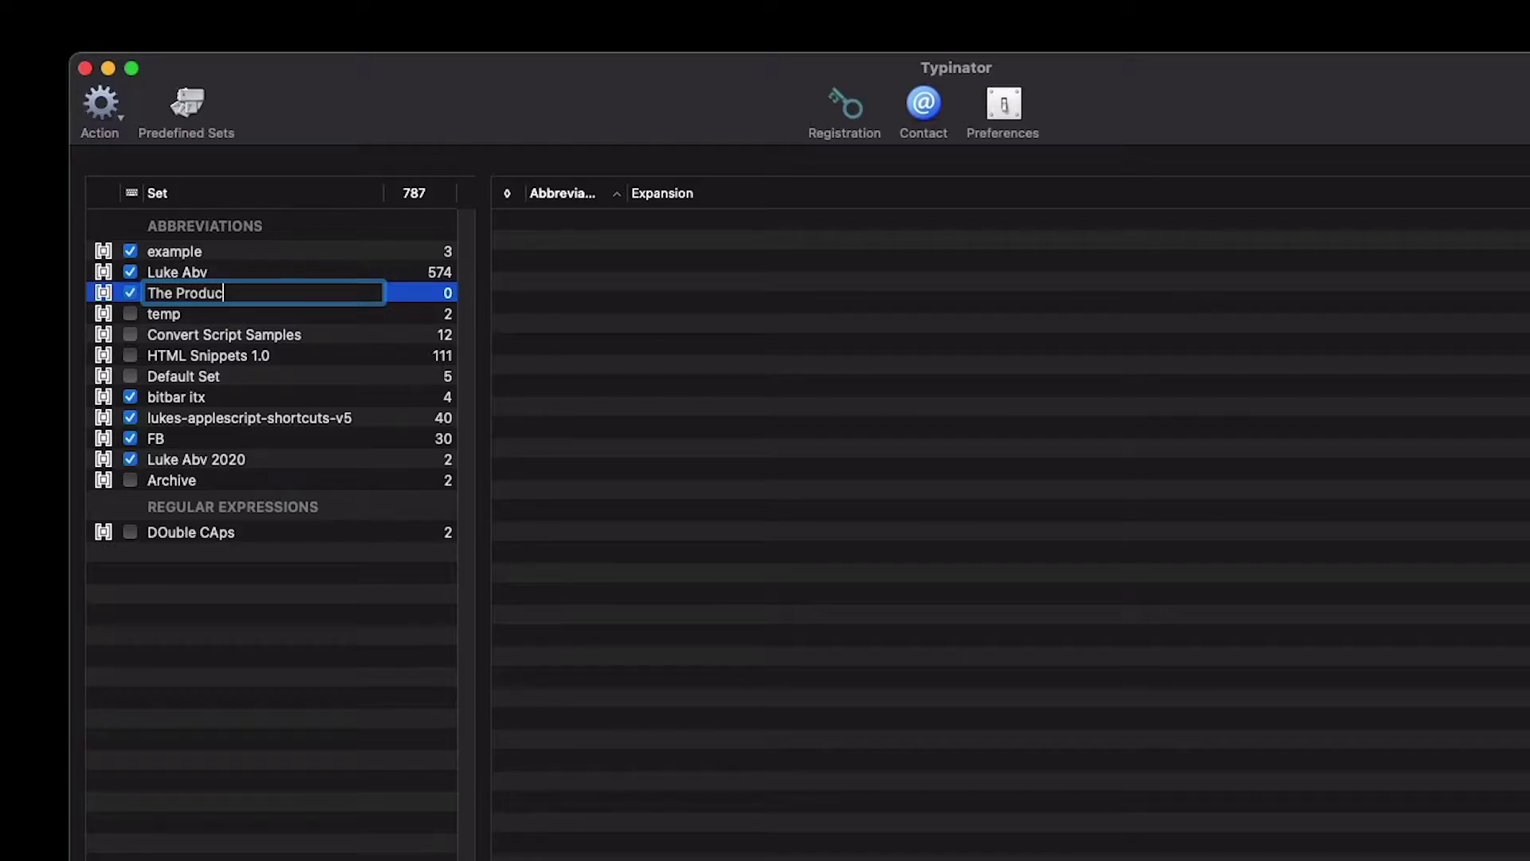
# - Name the new set 'The Productivity Shop' and add an empty rule to it
pyautogui.write('The Productivity Shop')
pyautogui.press('Return')
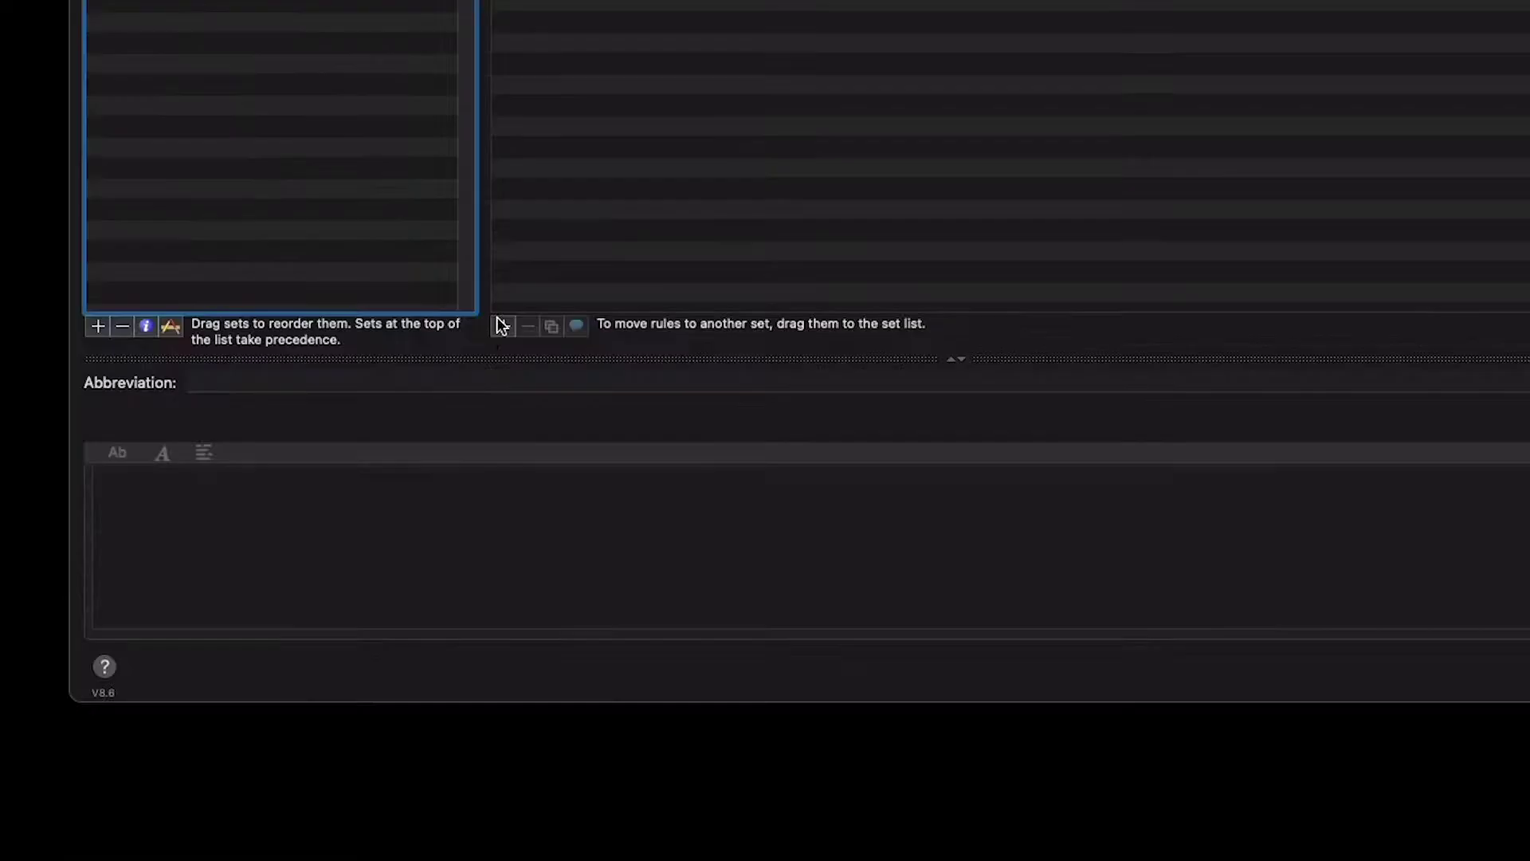
pyautogui.click(504, 325)
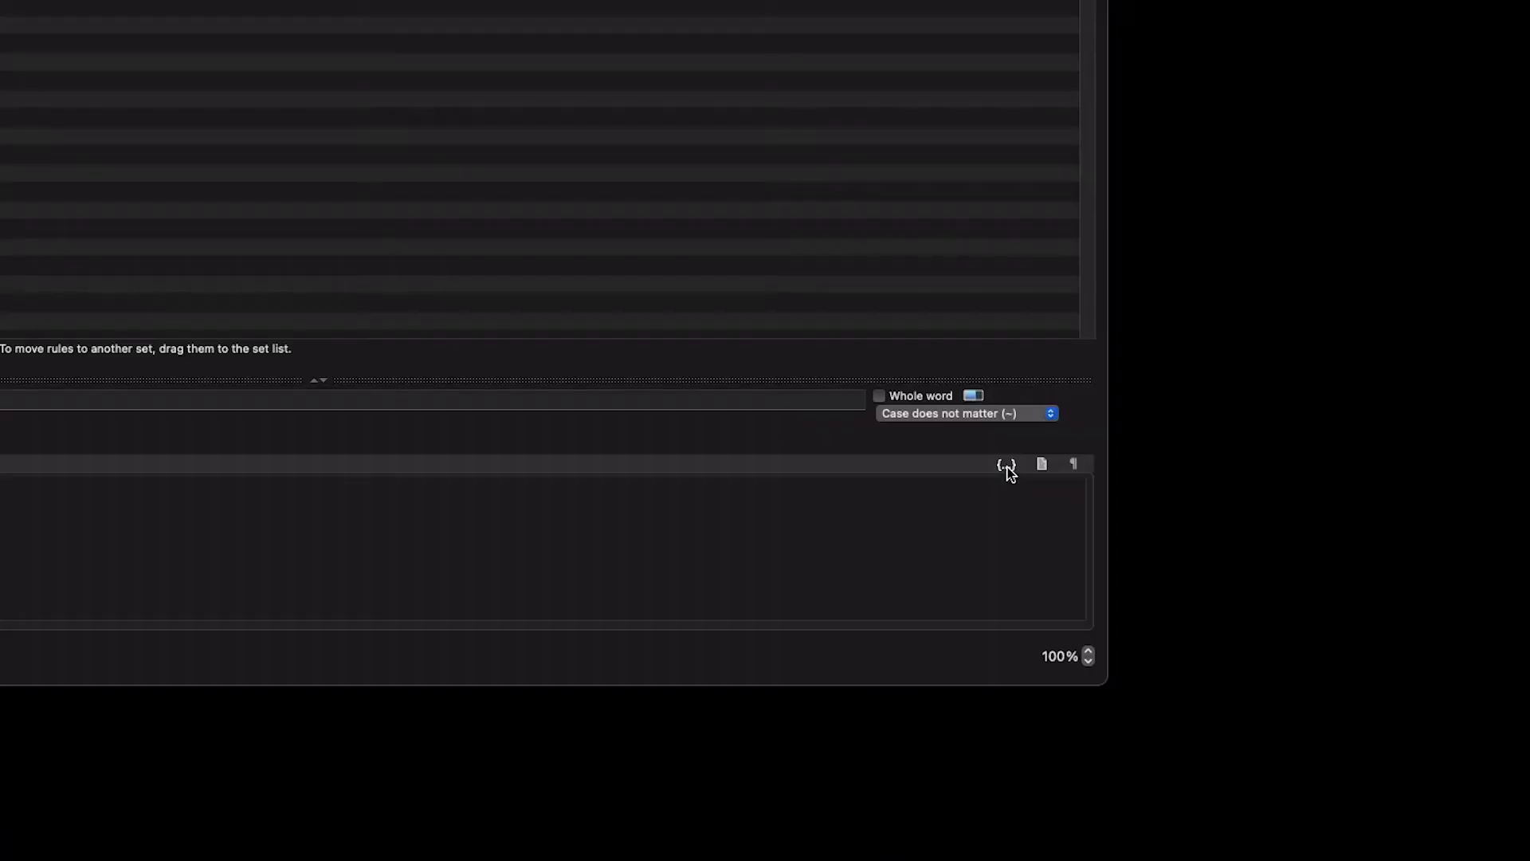
pyautogui.click(1006, 465)
# - Append YYYY year, 09 month, a dot and the time zone name to the pshop expansion
pyautogui.moveTo(1090, 497)
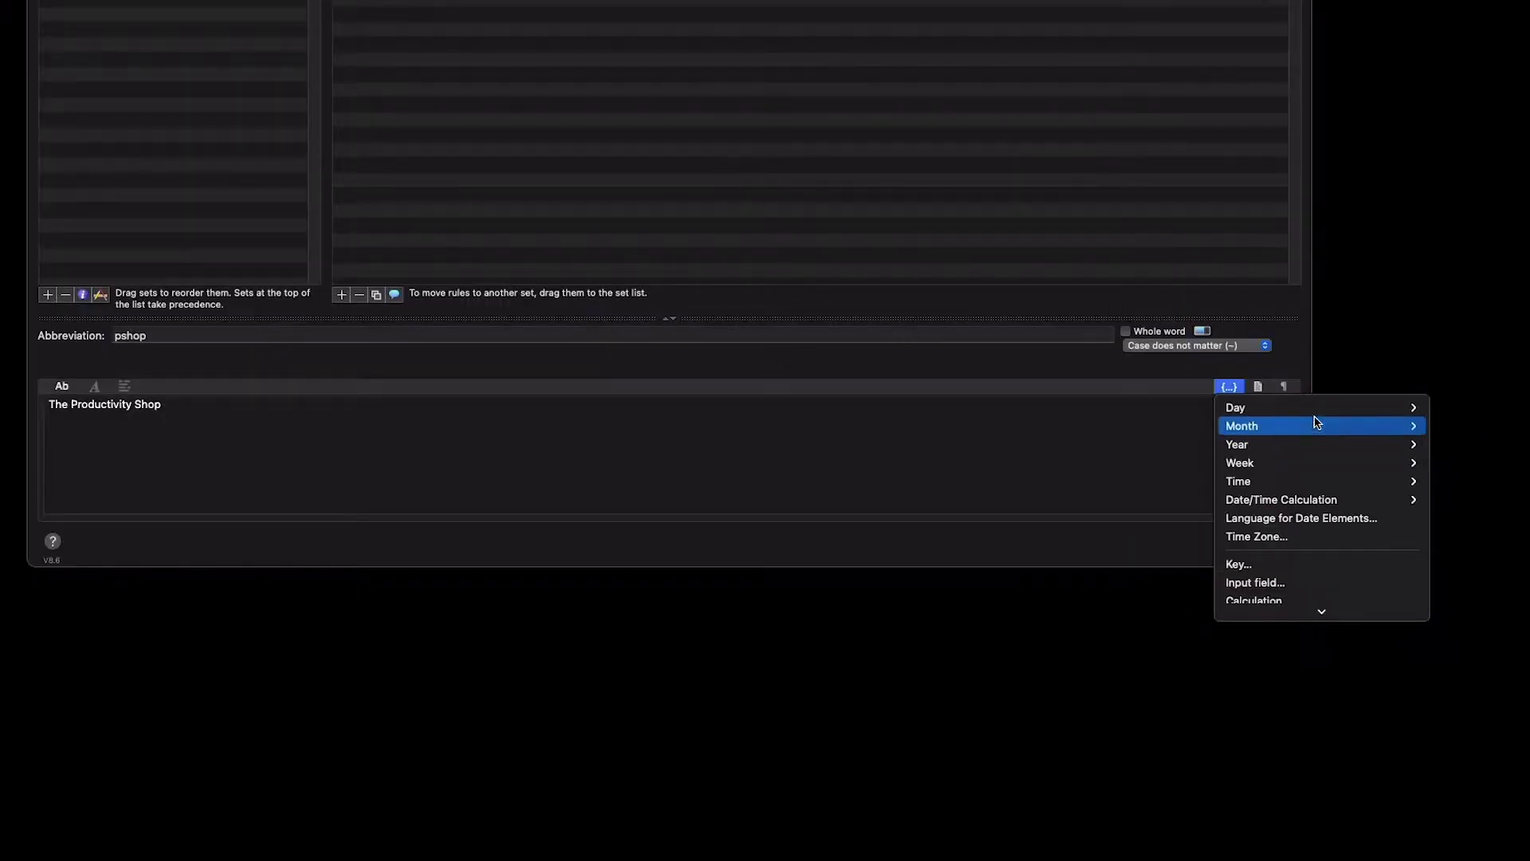
pyautogui.moveTo(1338, 444)
pyautogui.click(1459, 463)
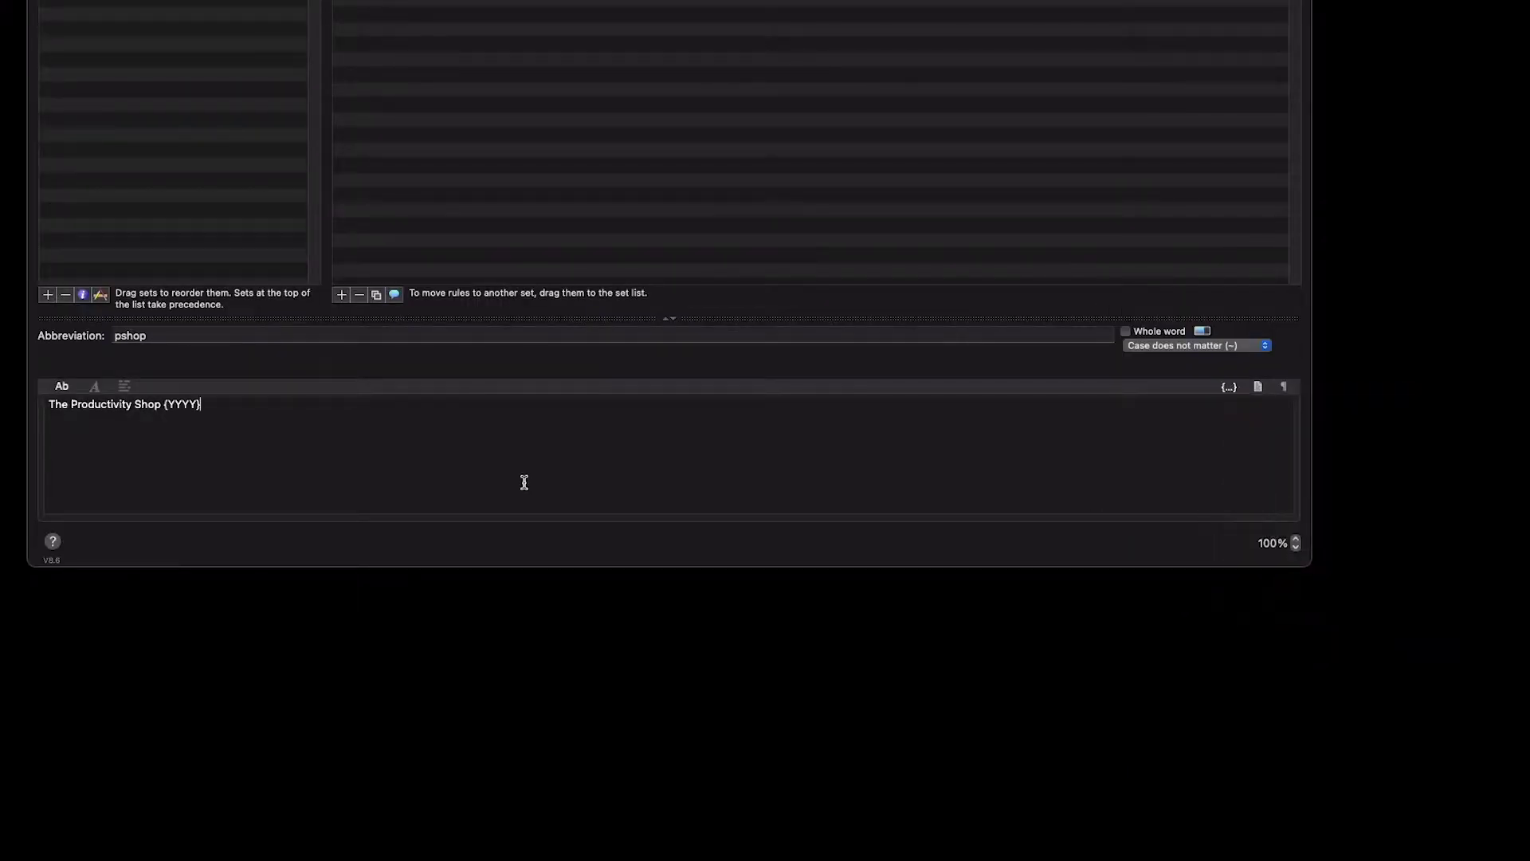
pyautogui.click(1229, 386)
pyautogui.moveTo(1243, 425)
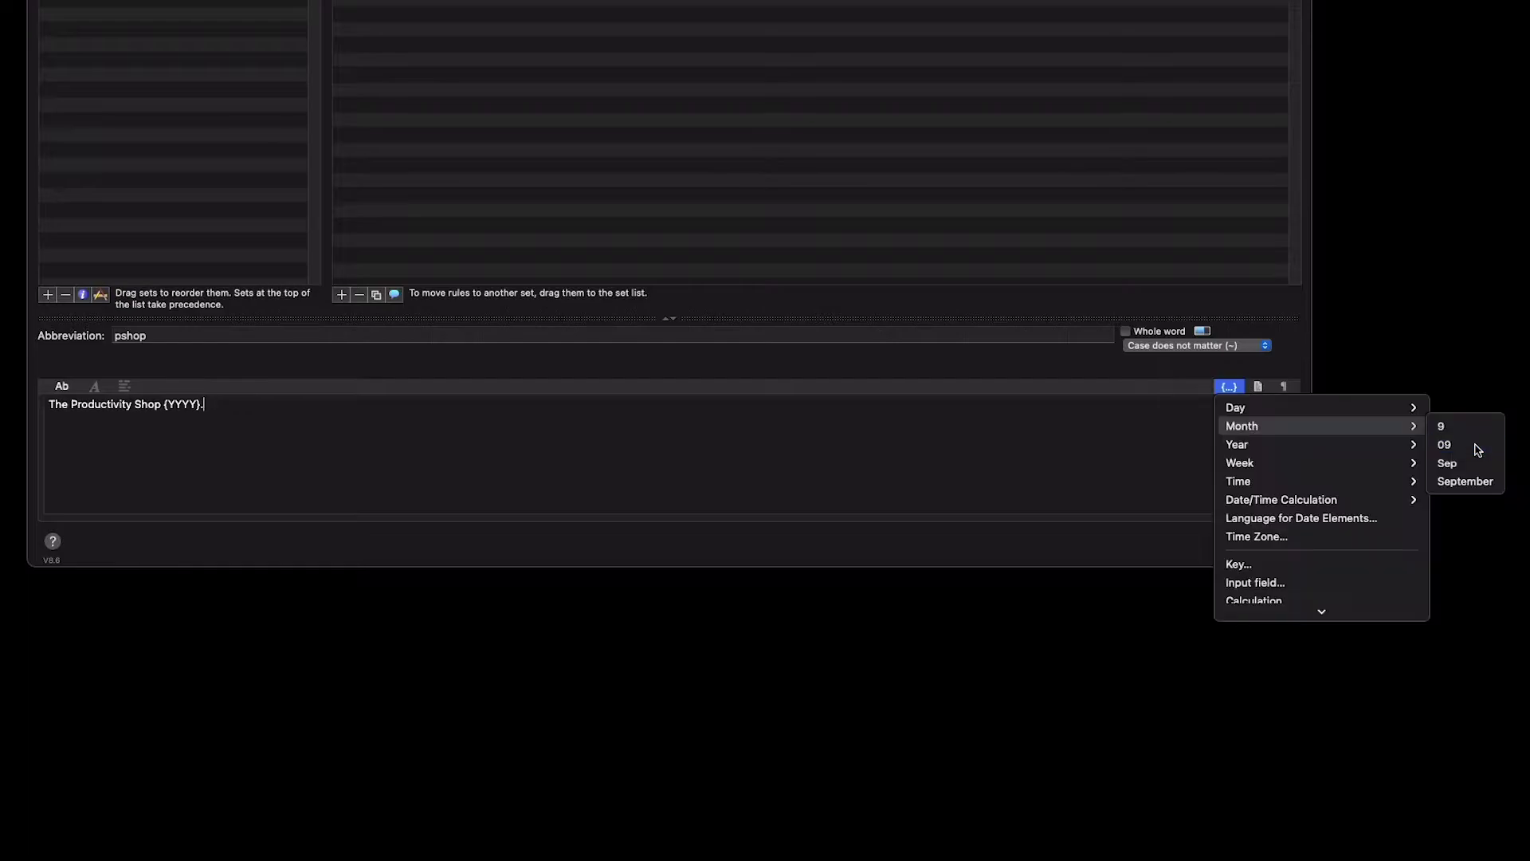
pyautogui.click(1475, 444)
pyautogui.write('.')
pyautogui.click(1228, 386)
pyautogui.moveTo(1275, 481)
pyautogui.click(1516, 553)
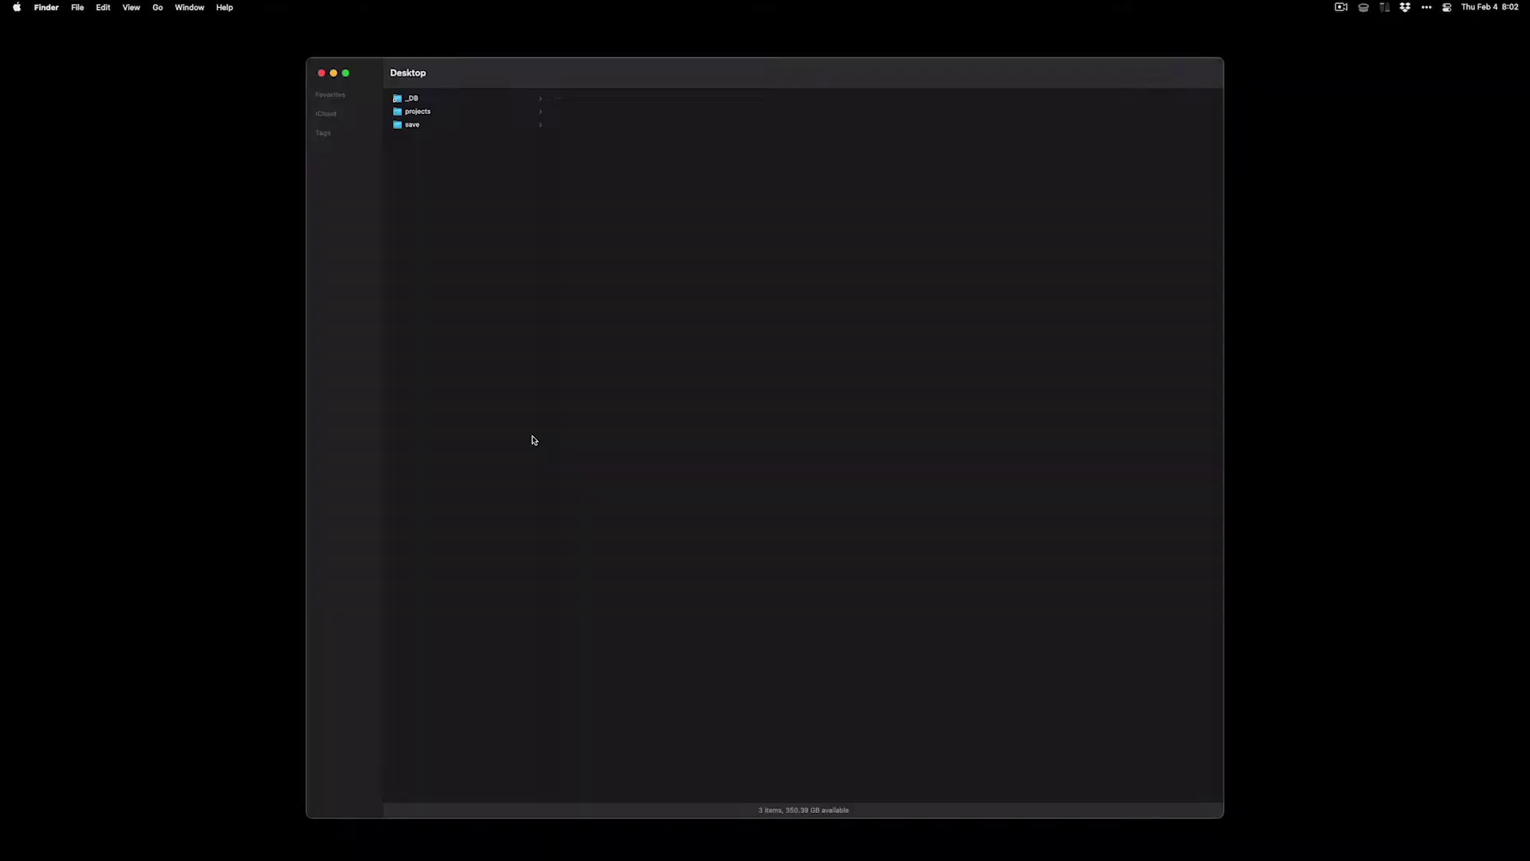
# - Return to Typinator and add new empty rules for the rtd and rtl abbreviations
pyautogui.press('super+Tab')
pyautogui.press('super+Tab')
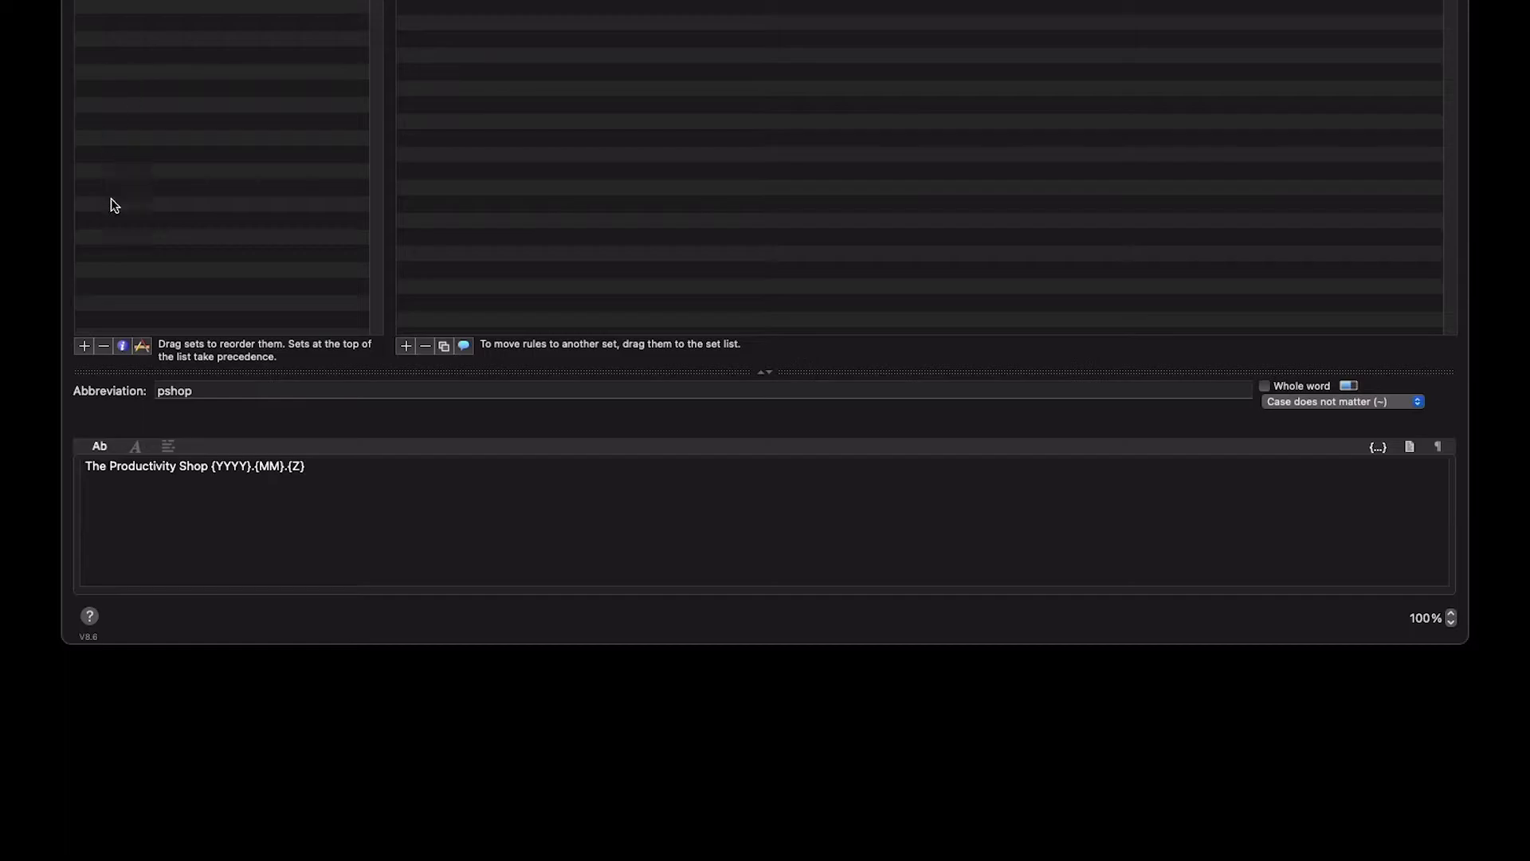
pyautogui.click(407, 346)
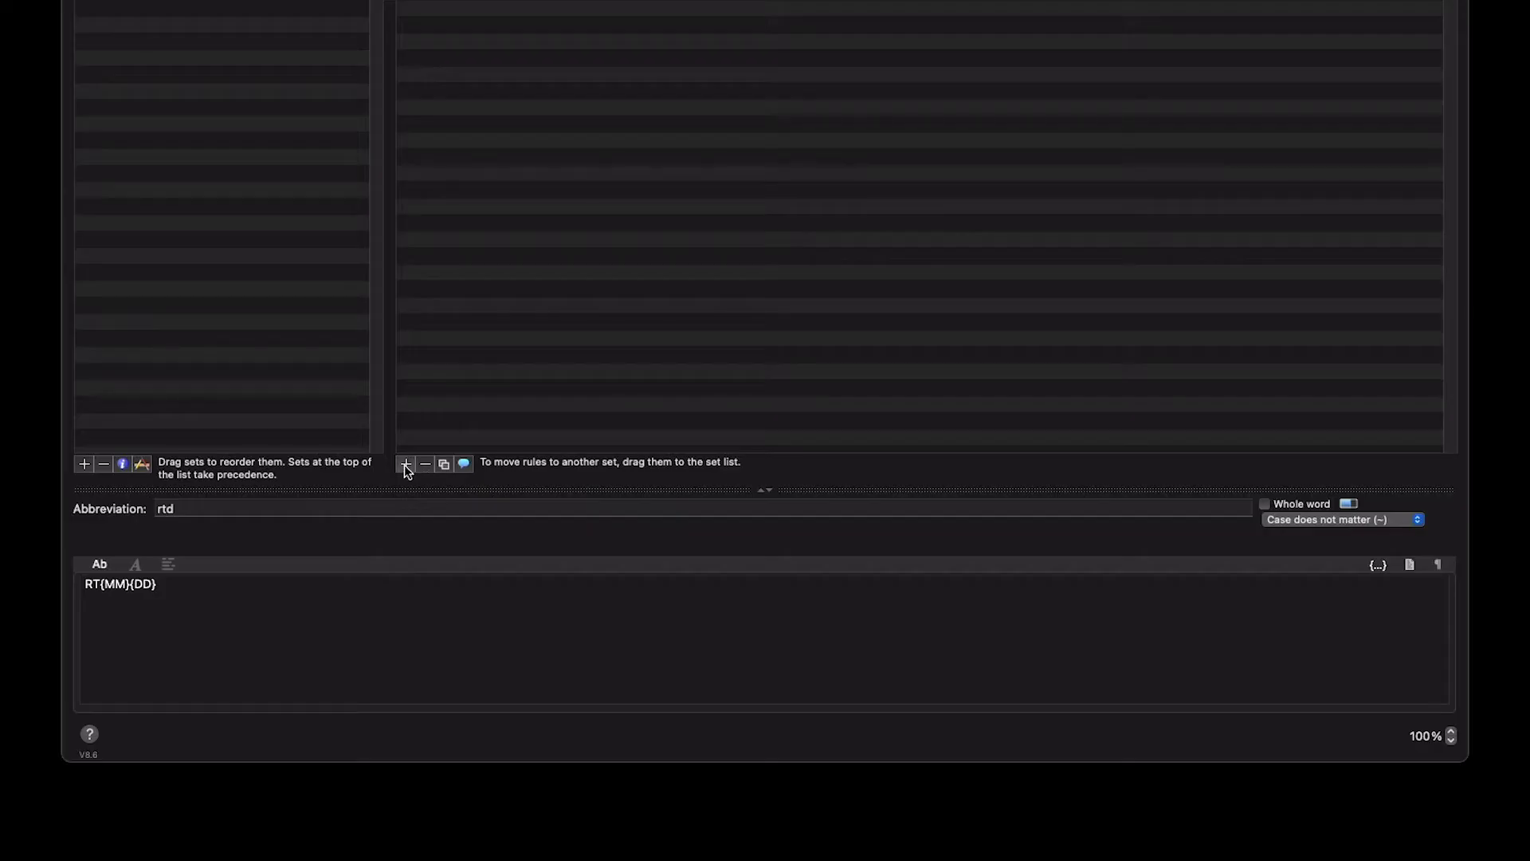
pyautogui.click(405, 465)
# - Paste RT{MM}{DD} into the rtl expansion and select its month-day placeholders
pyautogui.write('RT{MM}{DD}')
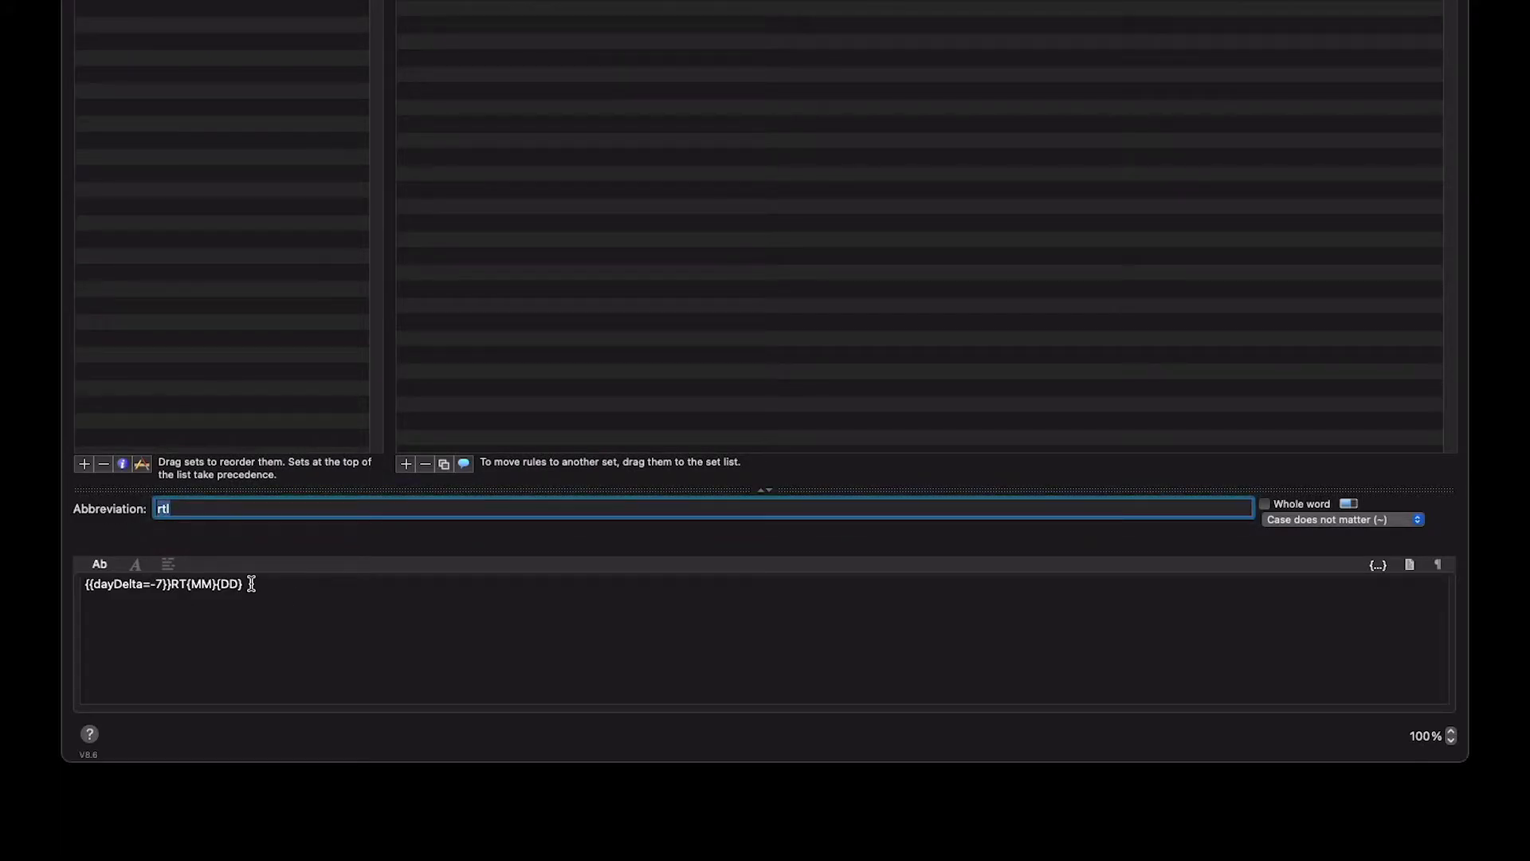
pyautogui.moveTo(269, 591); pyautogui.dragTo(183, 587)
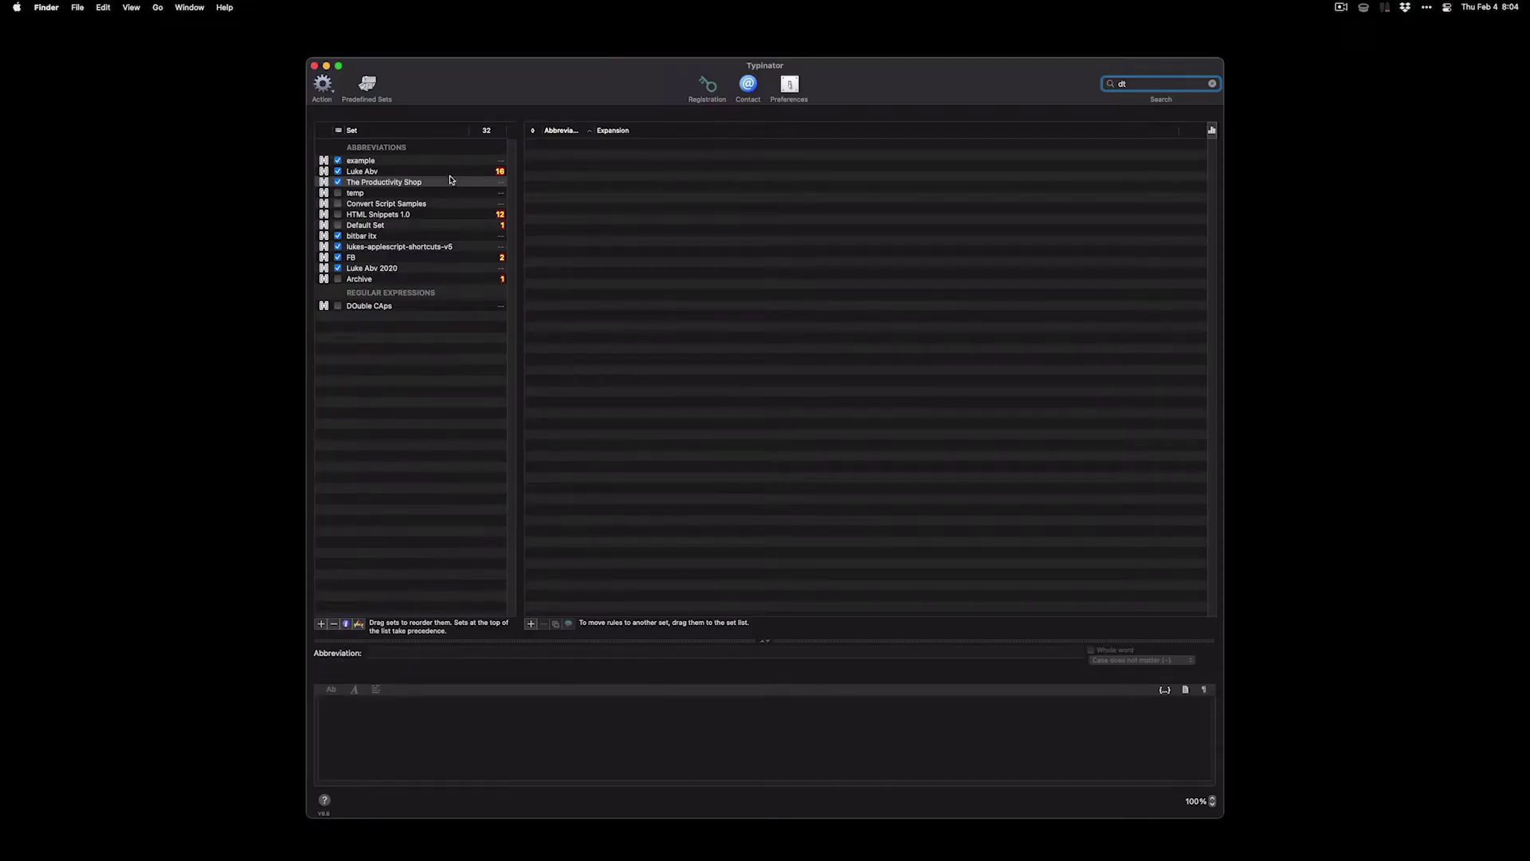
# - Look up the dt rule's date format in Luke Abv and select rtl's date part
pyautogui.click(507, 172)
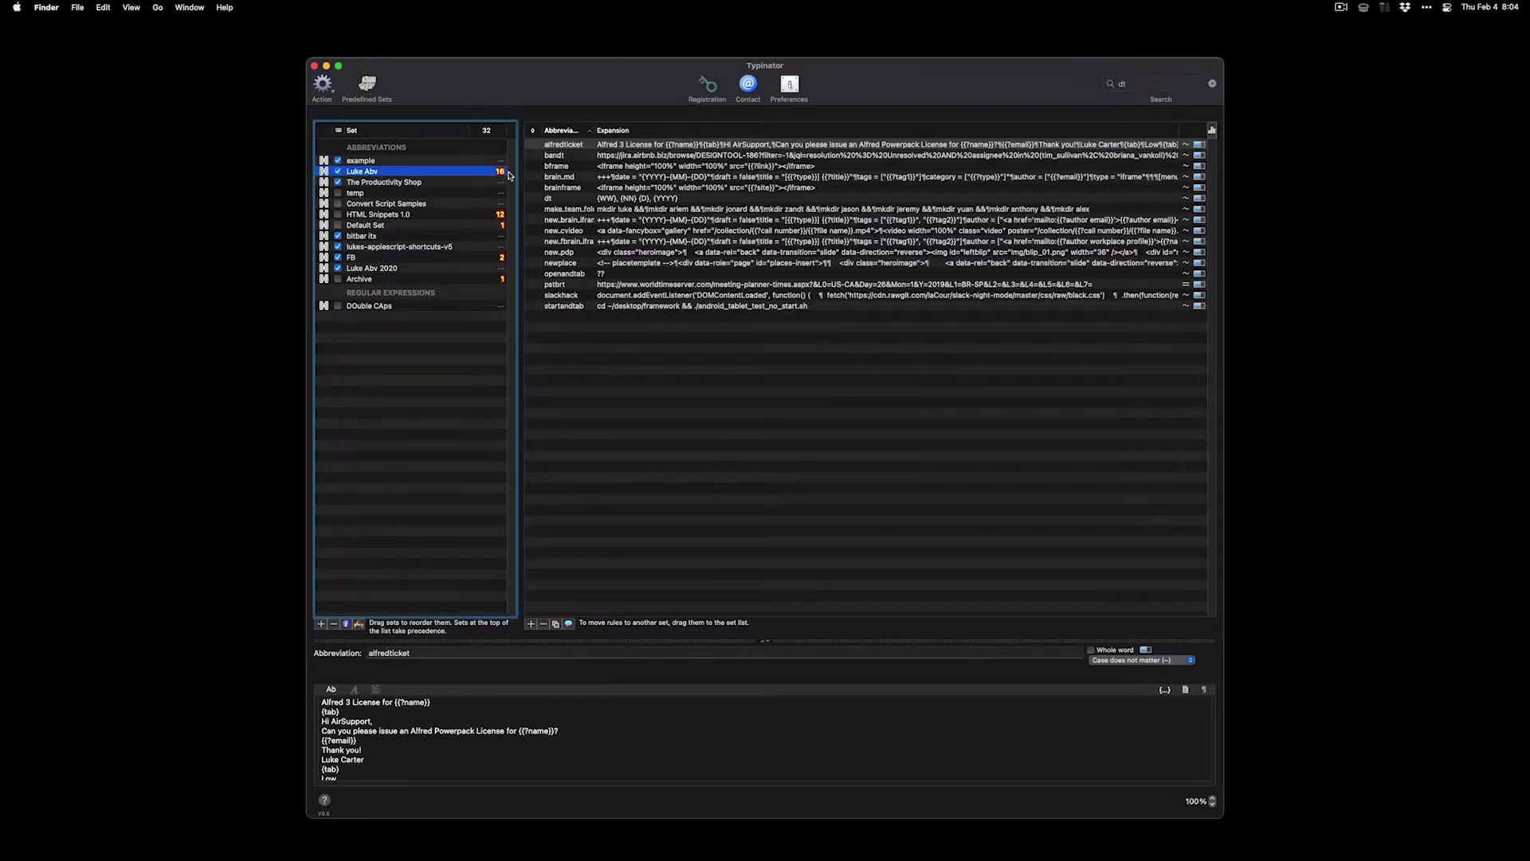
pyautogui.click(580, 198)
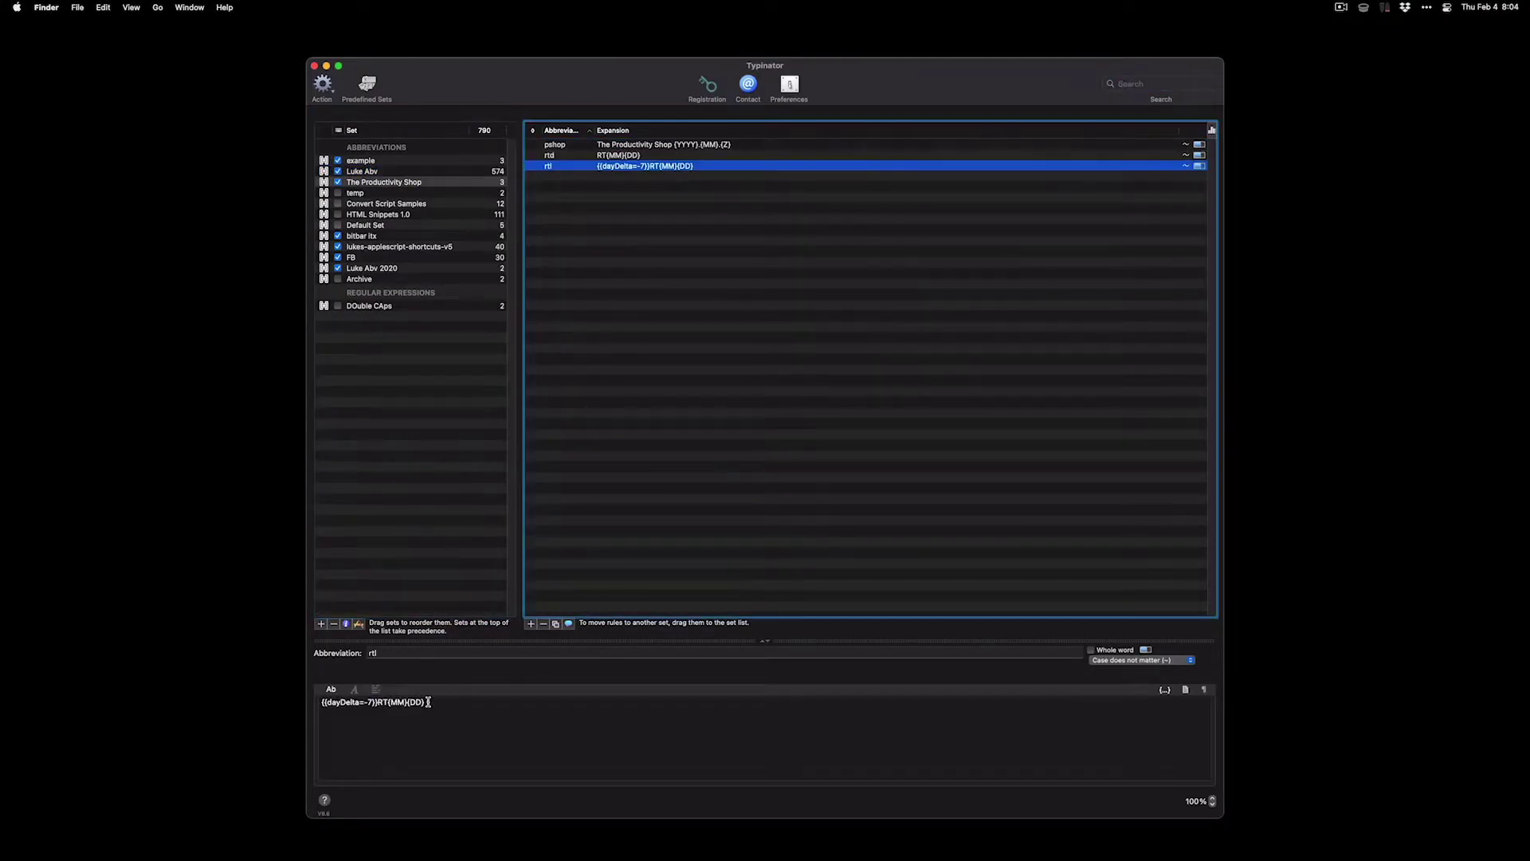
pyautogui.moveTo(424, 702); pyautogui.dragTo(326, 702)
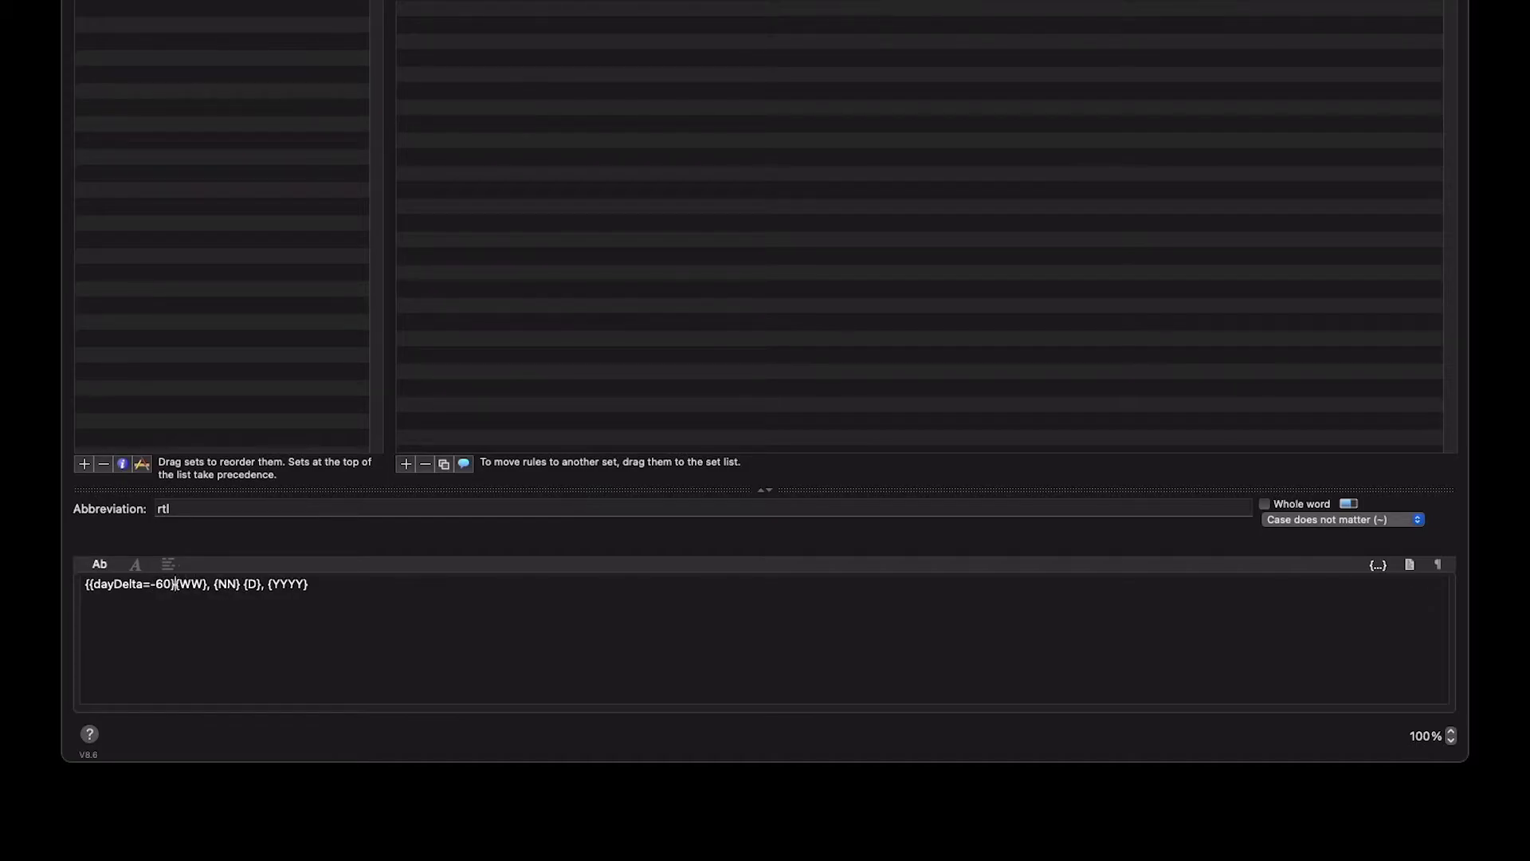
pyautogui.press('super+Tab')
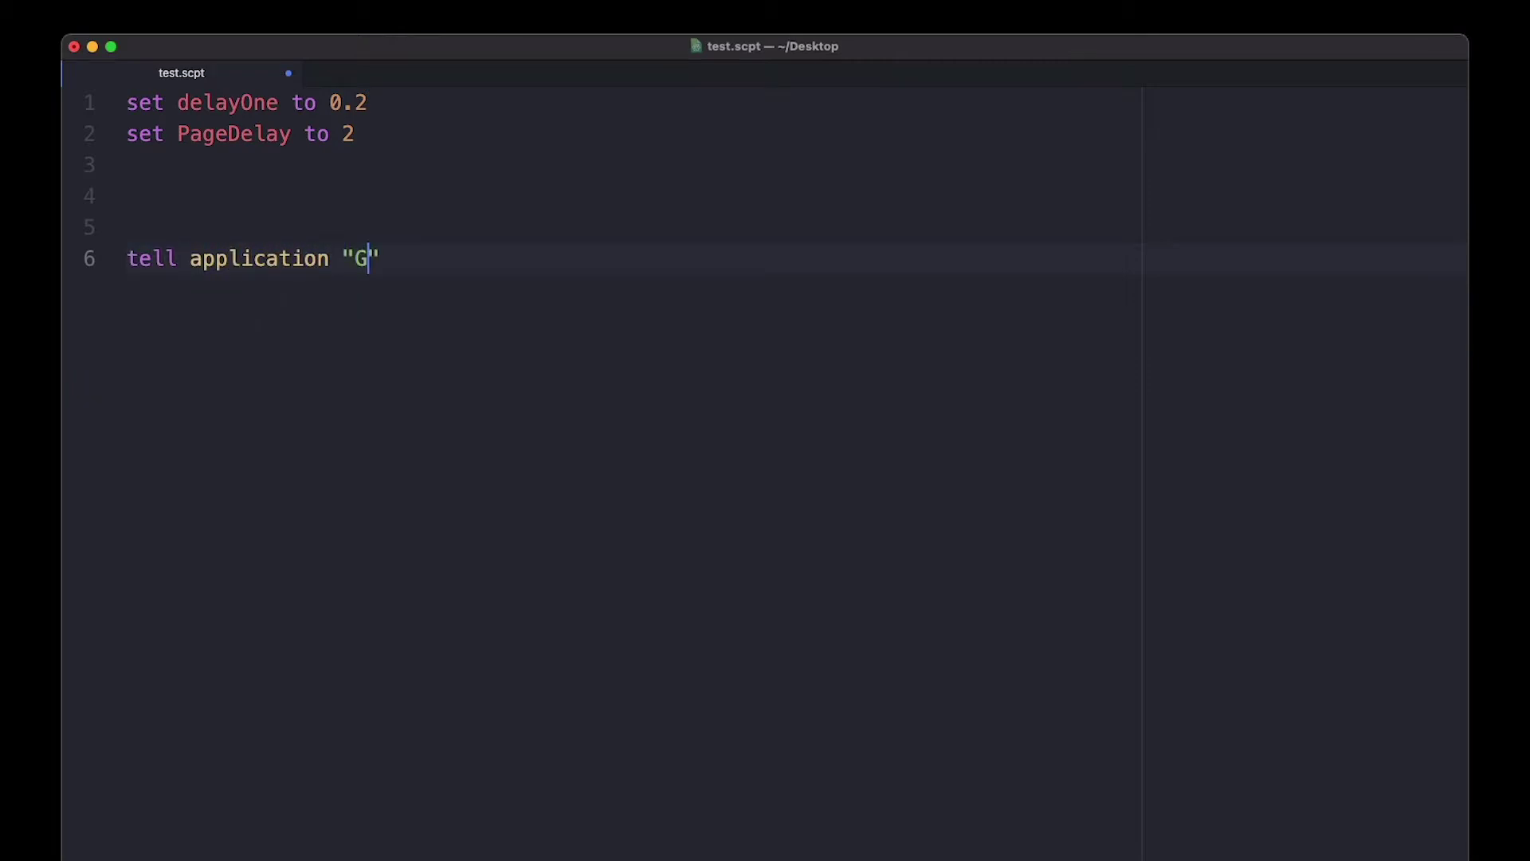
# - Finish the Chrome tell-activate line and run test.scpt from the launcher
pyautogui.write('le Chrome')
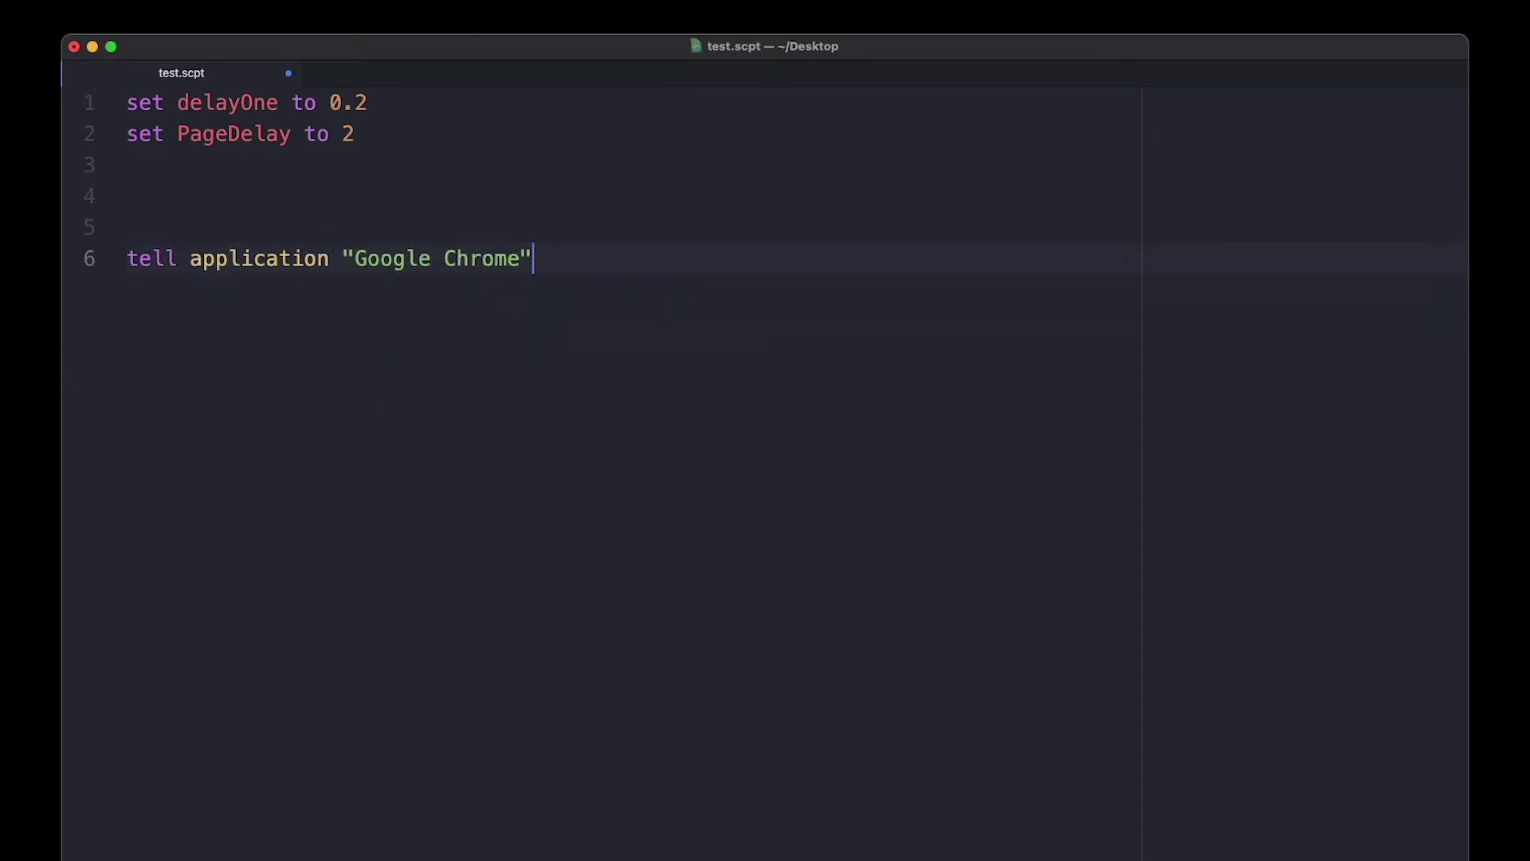
pyautogui.write('" to activate')
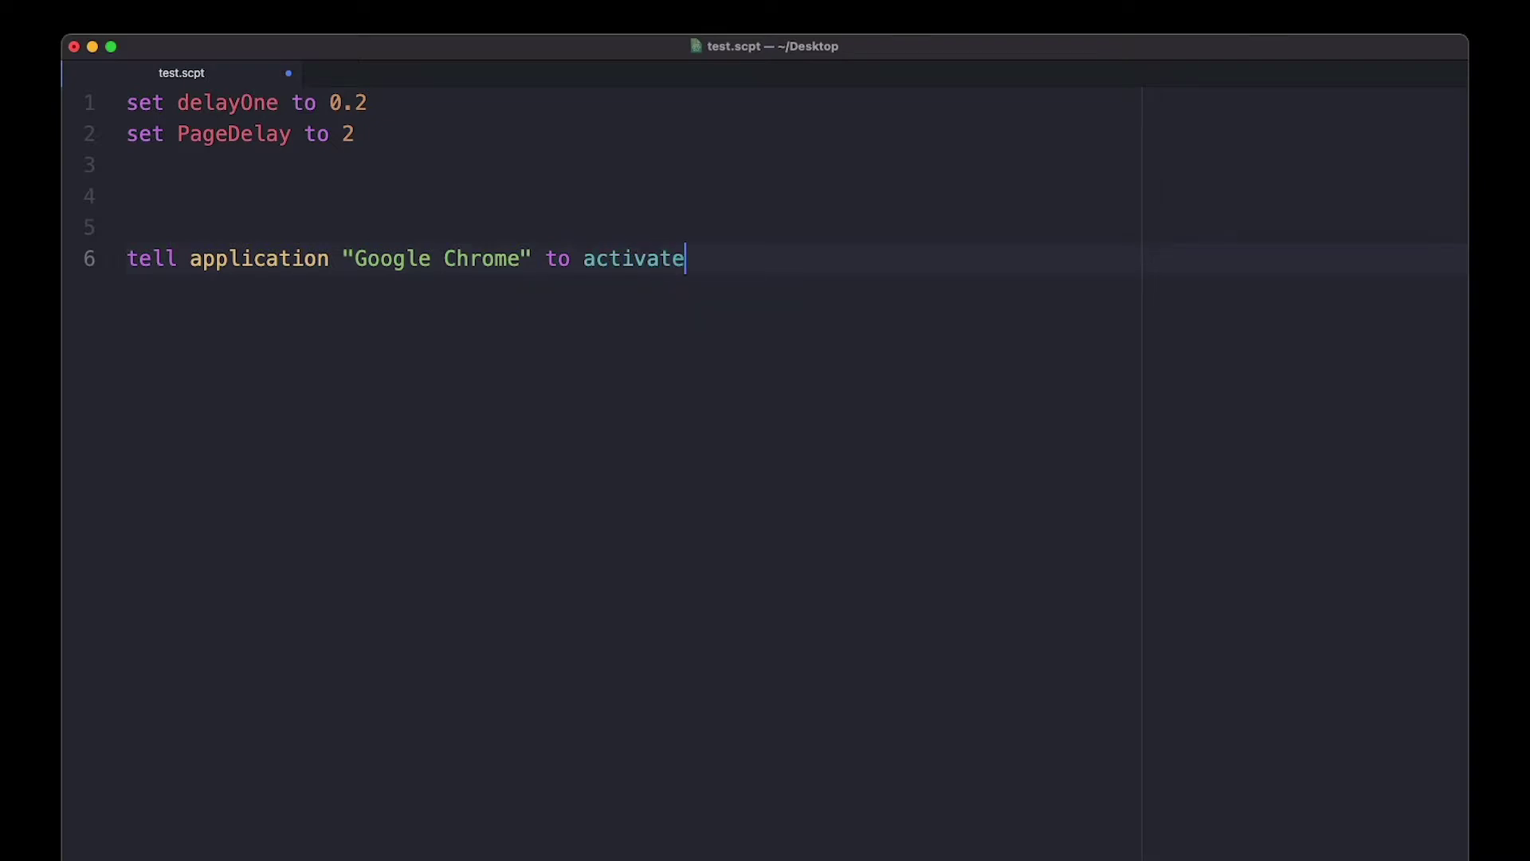
pyautogui.press('Return')
pyautogui.hotkey('alt', 'space')
pyautogui.write('test')
pyautogui.press('Return')
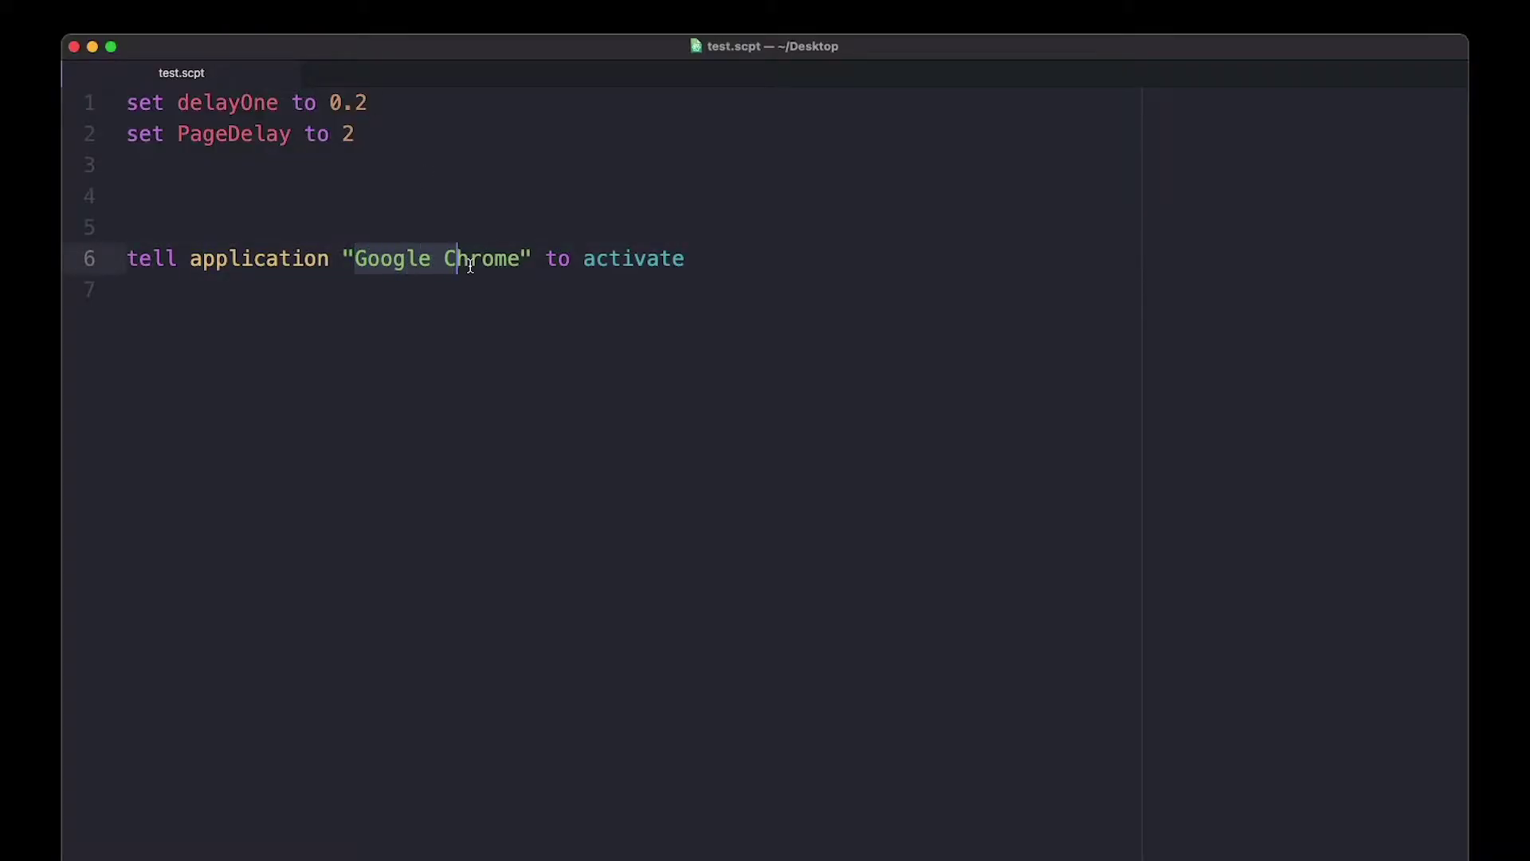
# - Delete the rest of the tell line on line 6
pyautogui.press('Right')
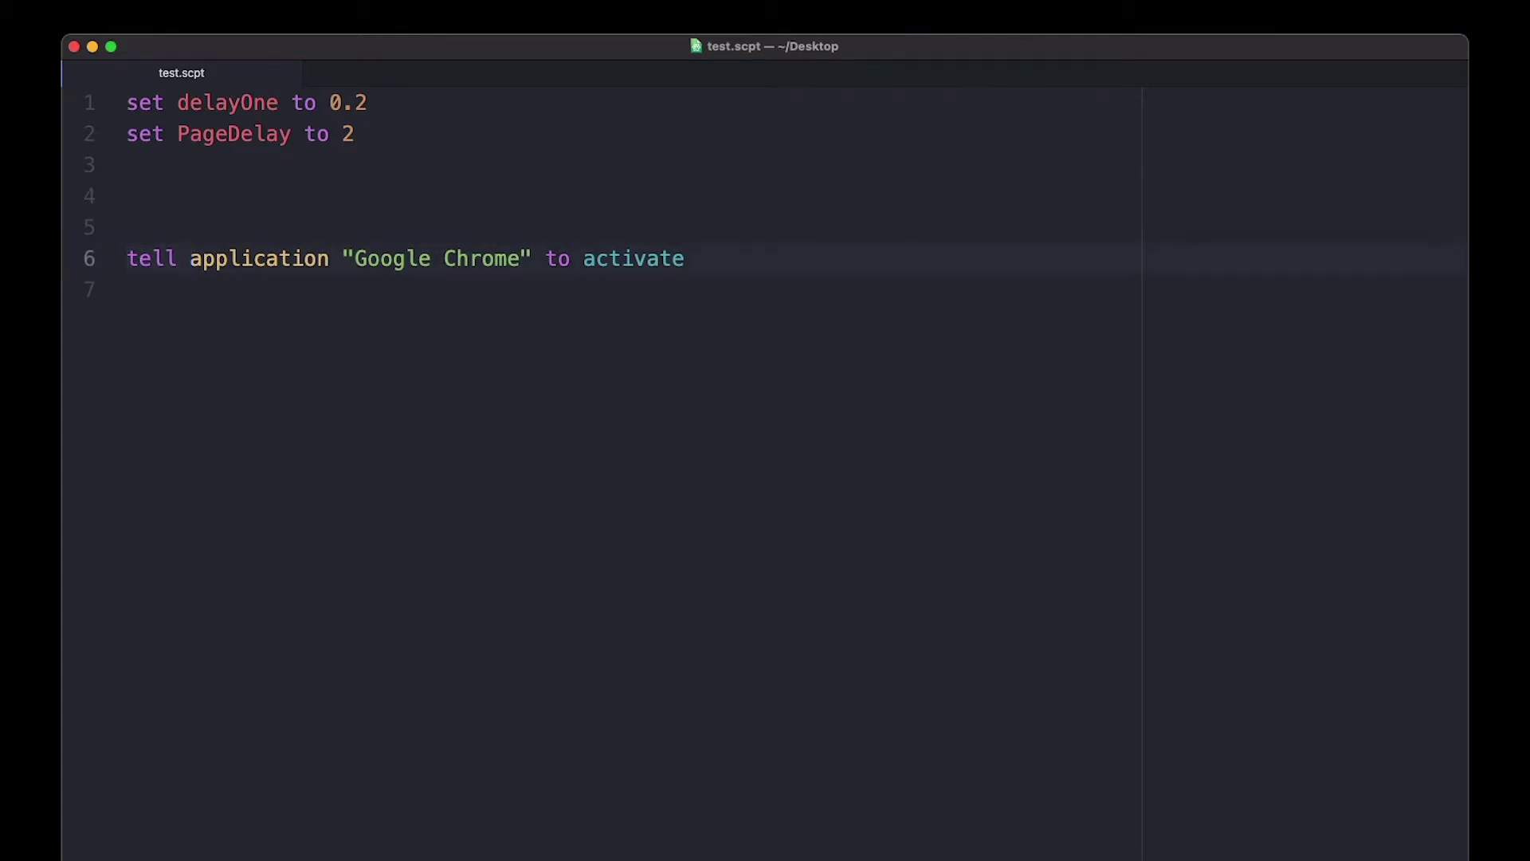
pyautogui.press('shift+super+Right')
pyautogui.press('BackSpace')
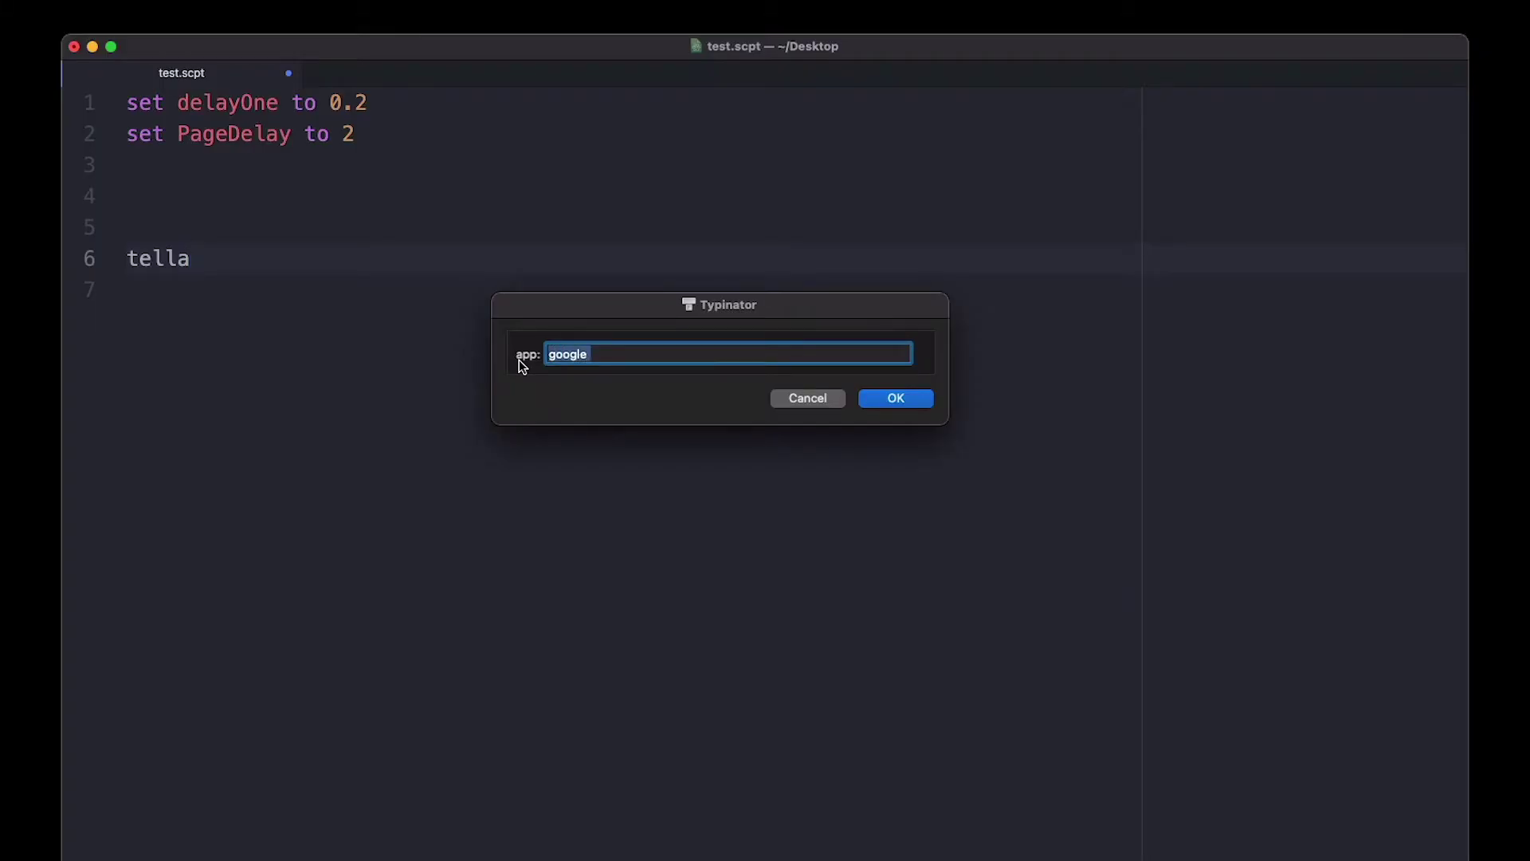
# - Expand tella for Google Chrome and select parts of the resulting block
pyautogui.press('Return')
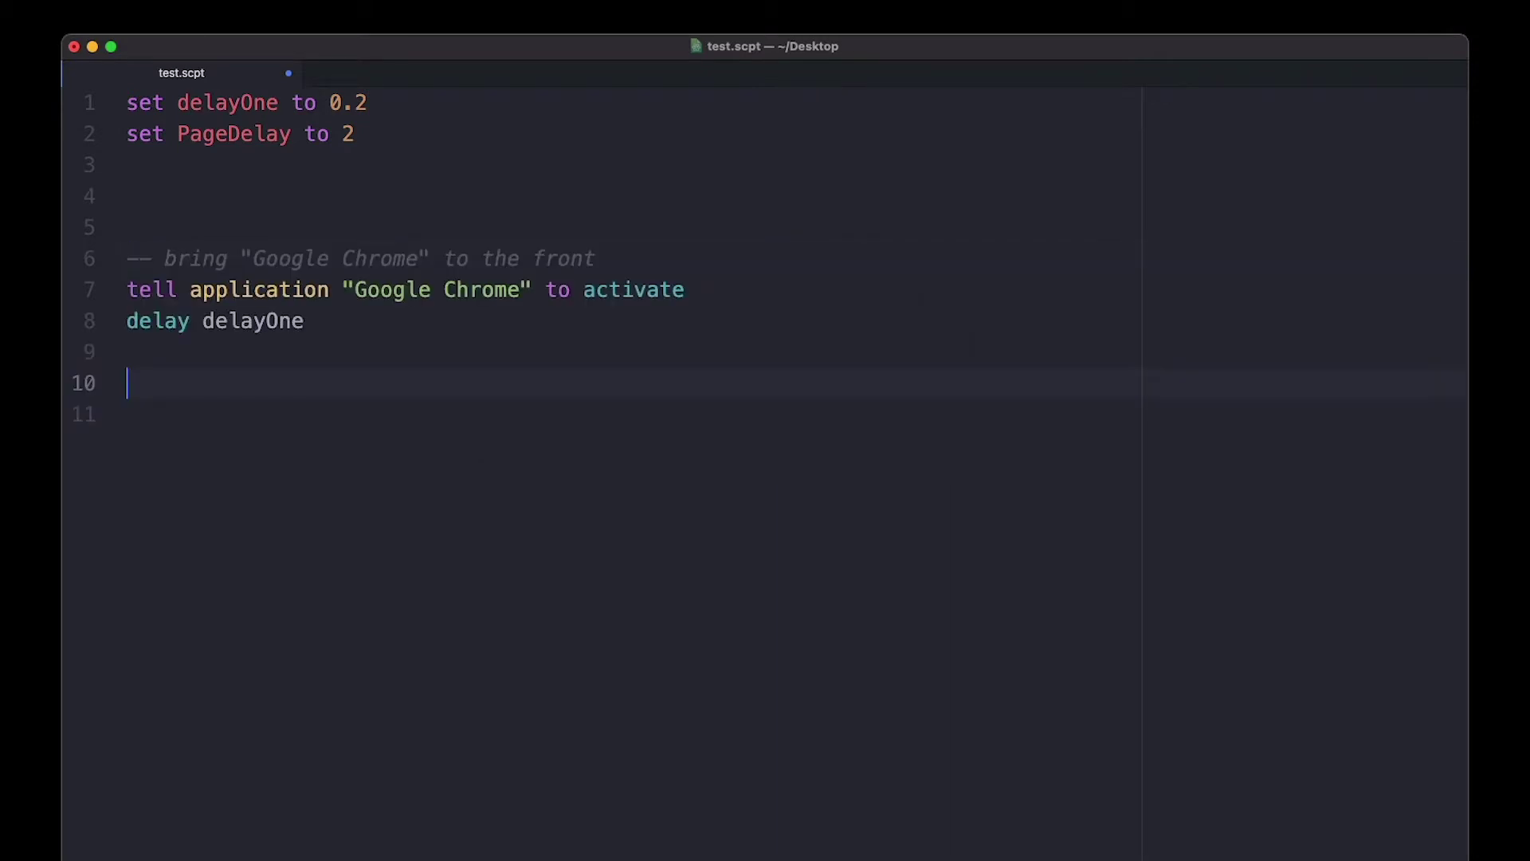
pyautogui.moveTo(127, 257); pyautogui.dragTo(622, 243)
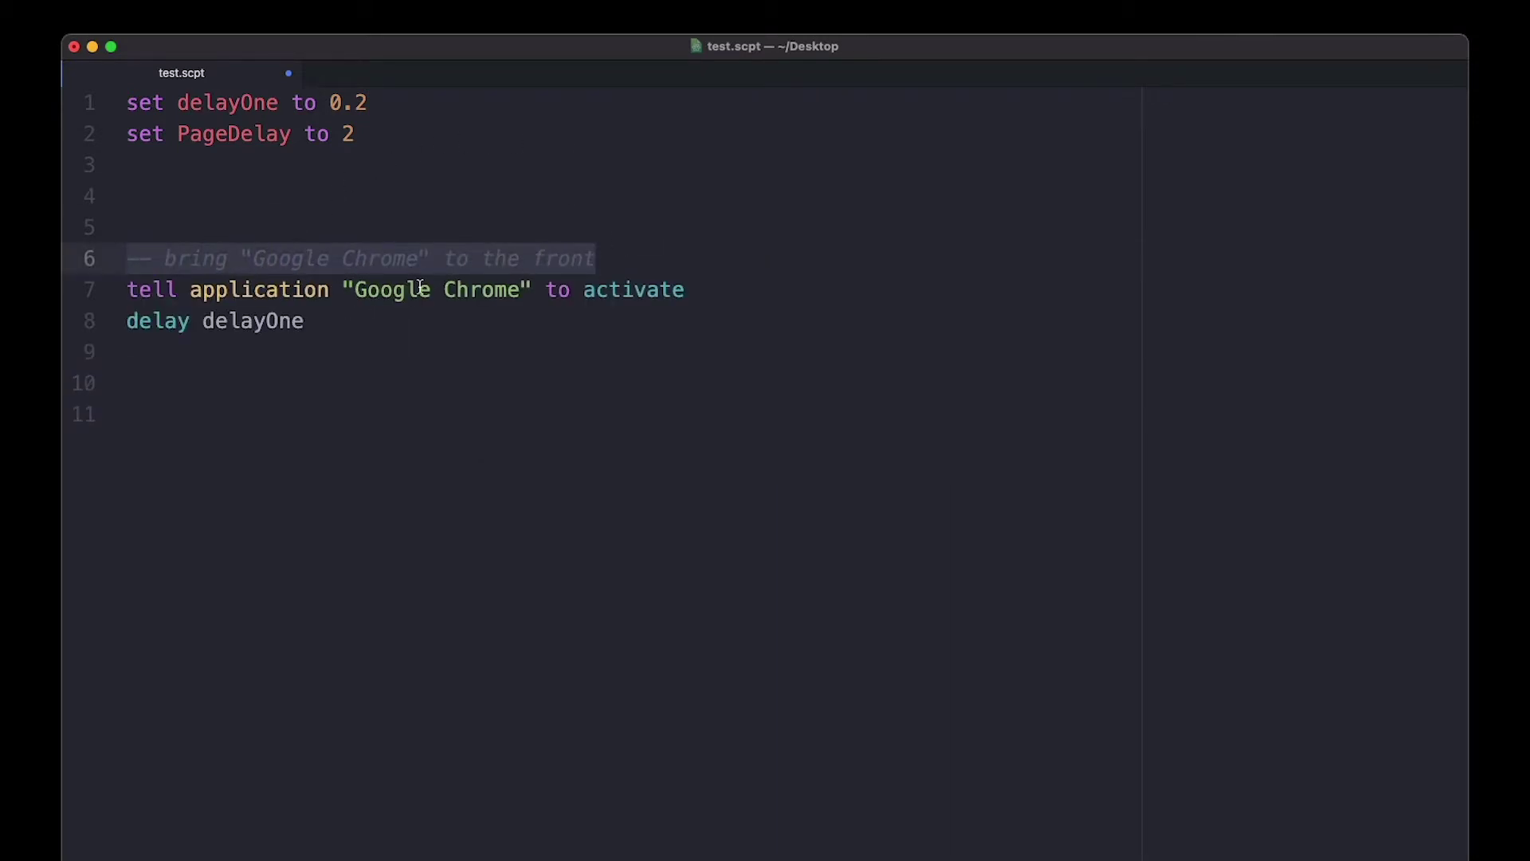
pyautogui.moveTo(251, 264); pyautogui.dragTo(435, 264)
pyautogui.moveTo(337, 341); pyautogui.dragTo(124, 273)
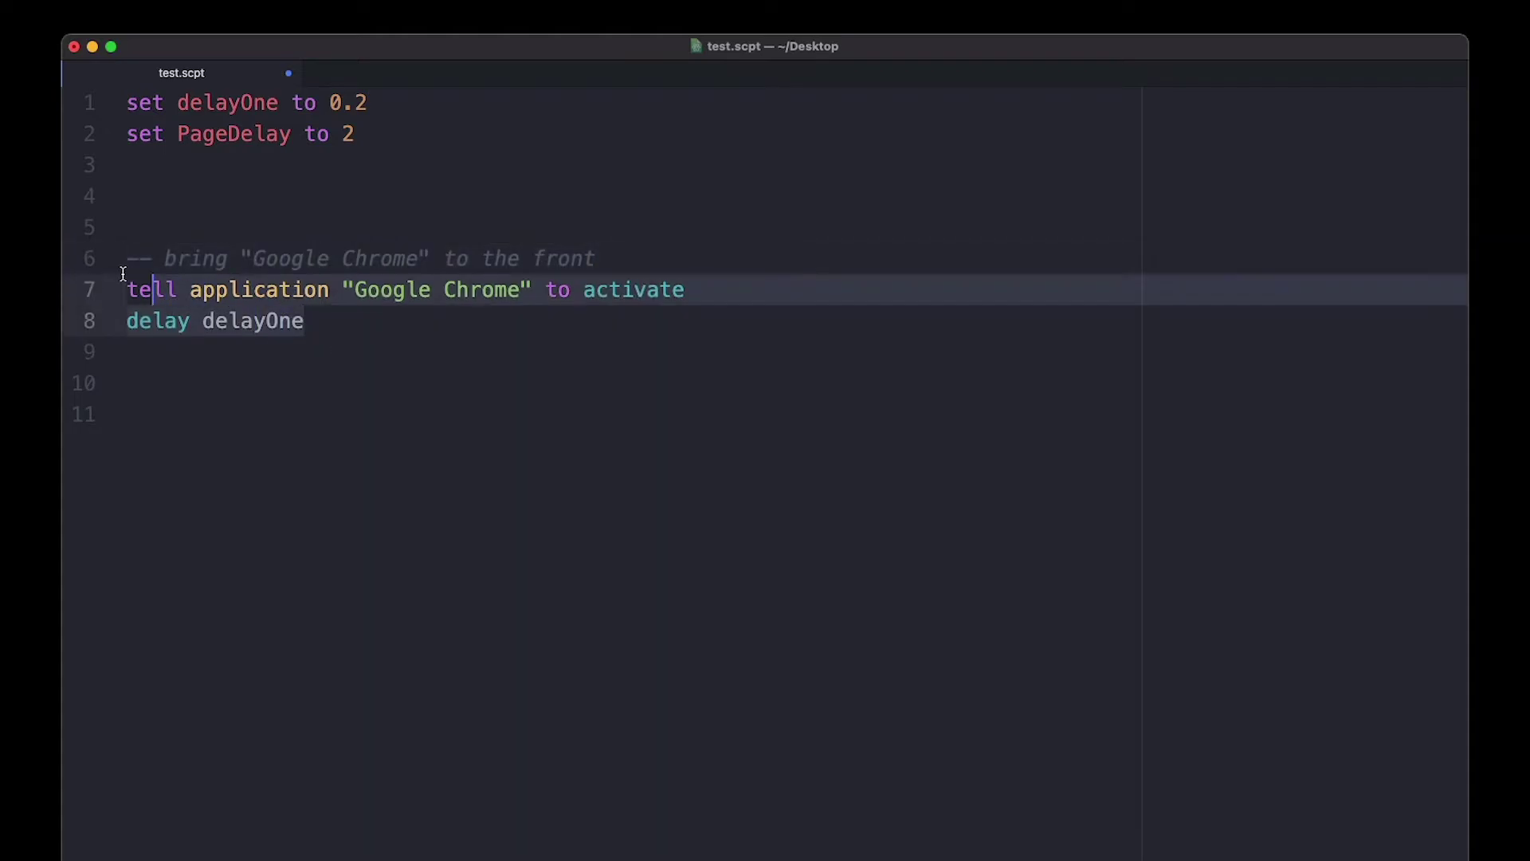
pyautogui.press('Right')
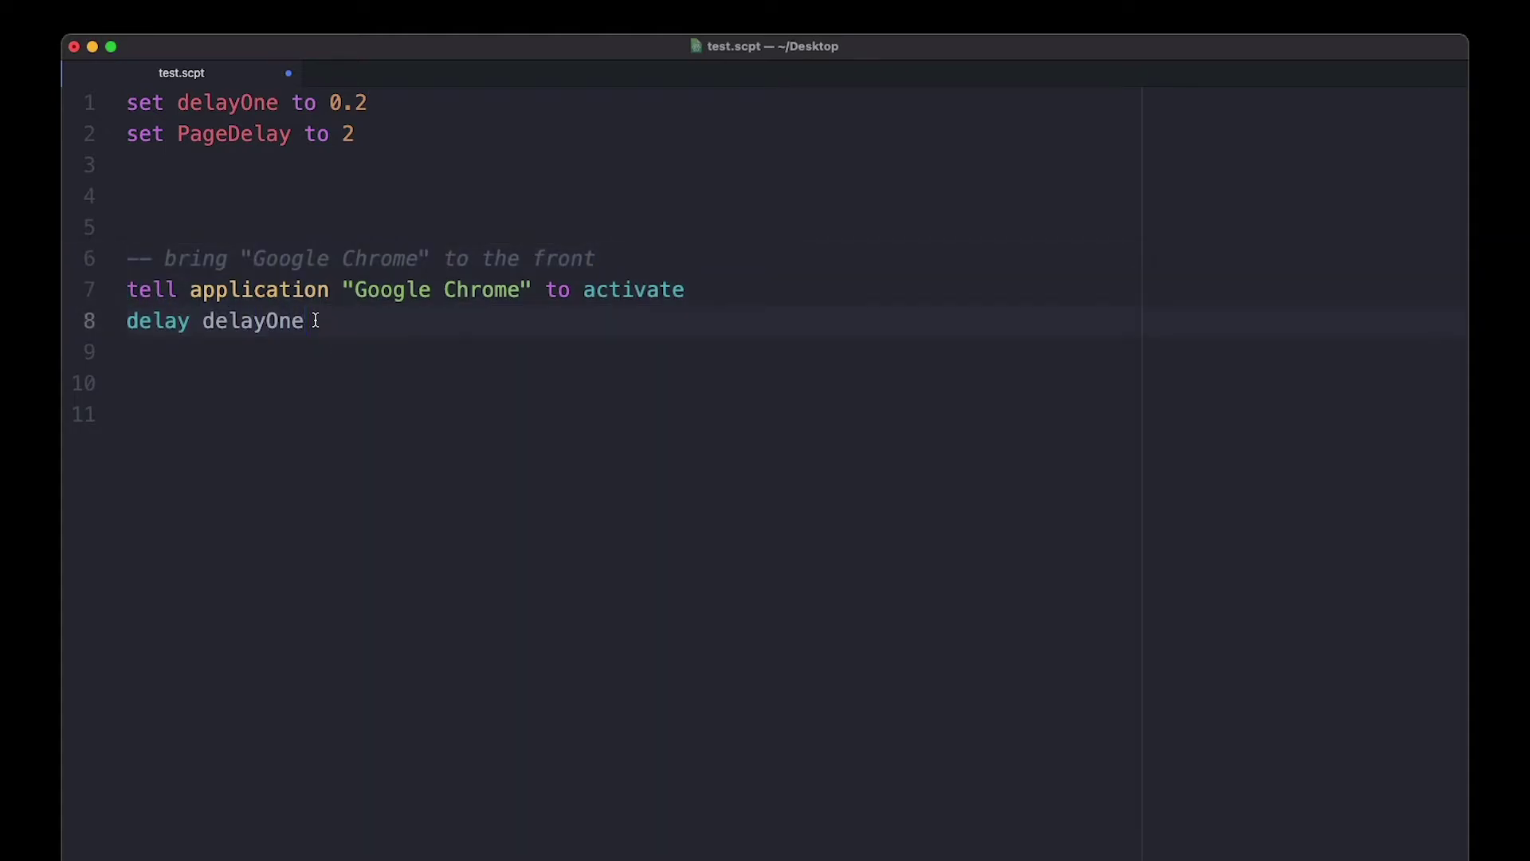
# - Add a Finder block and expand tella again for another app
pyautogui.write('-- bring "Finder" to the front tell application "Finder" to activate delay delayOne')
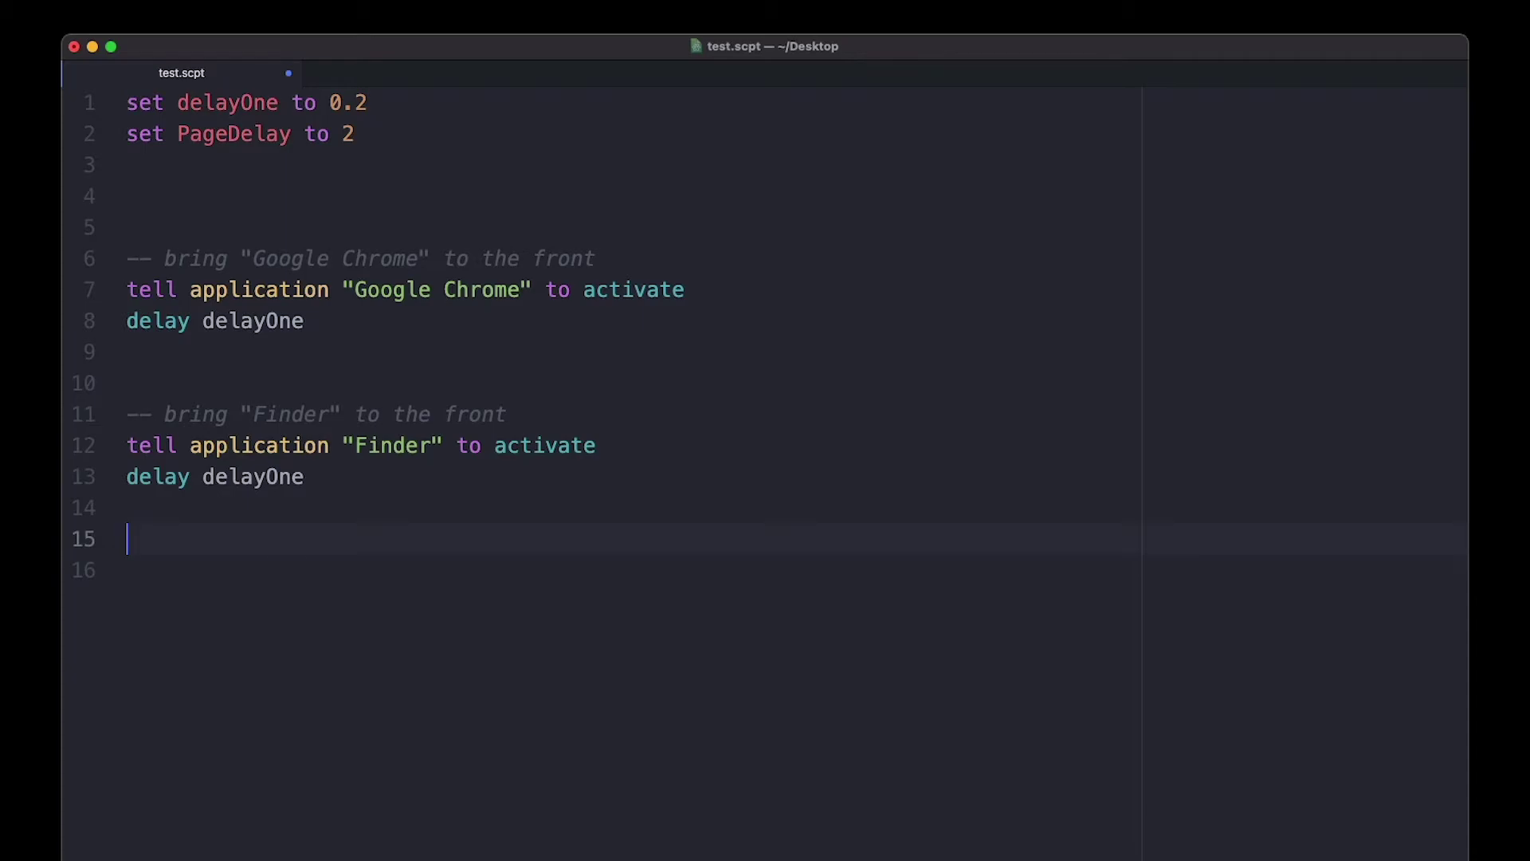
pyautogui.write('tellaLuke')
pyautogui.press('Return')
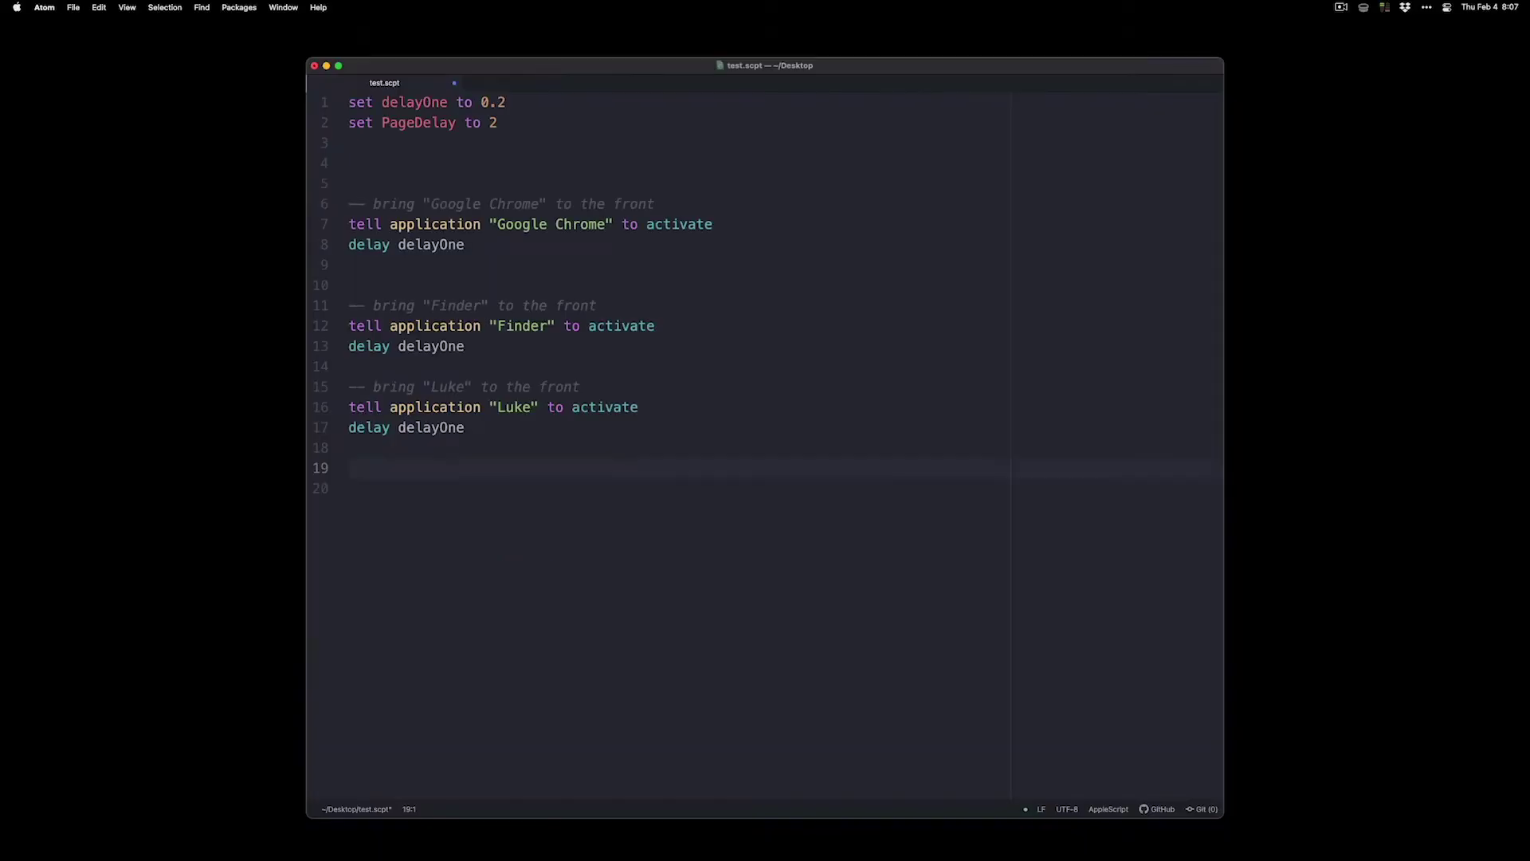
pyautogui.hotkey('alt', 'space')
# - Launch Typinator with 'ty' and search for the tella rule
pyautogui.write('ty')
pyautogui.press('Return')
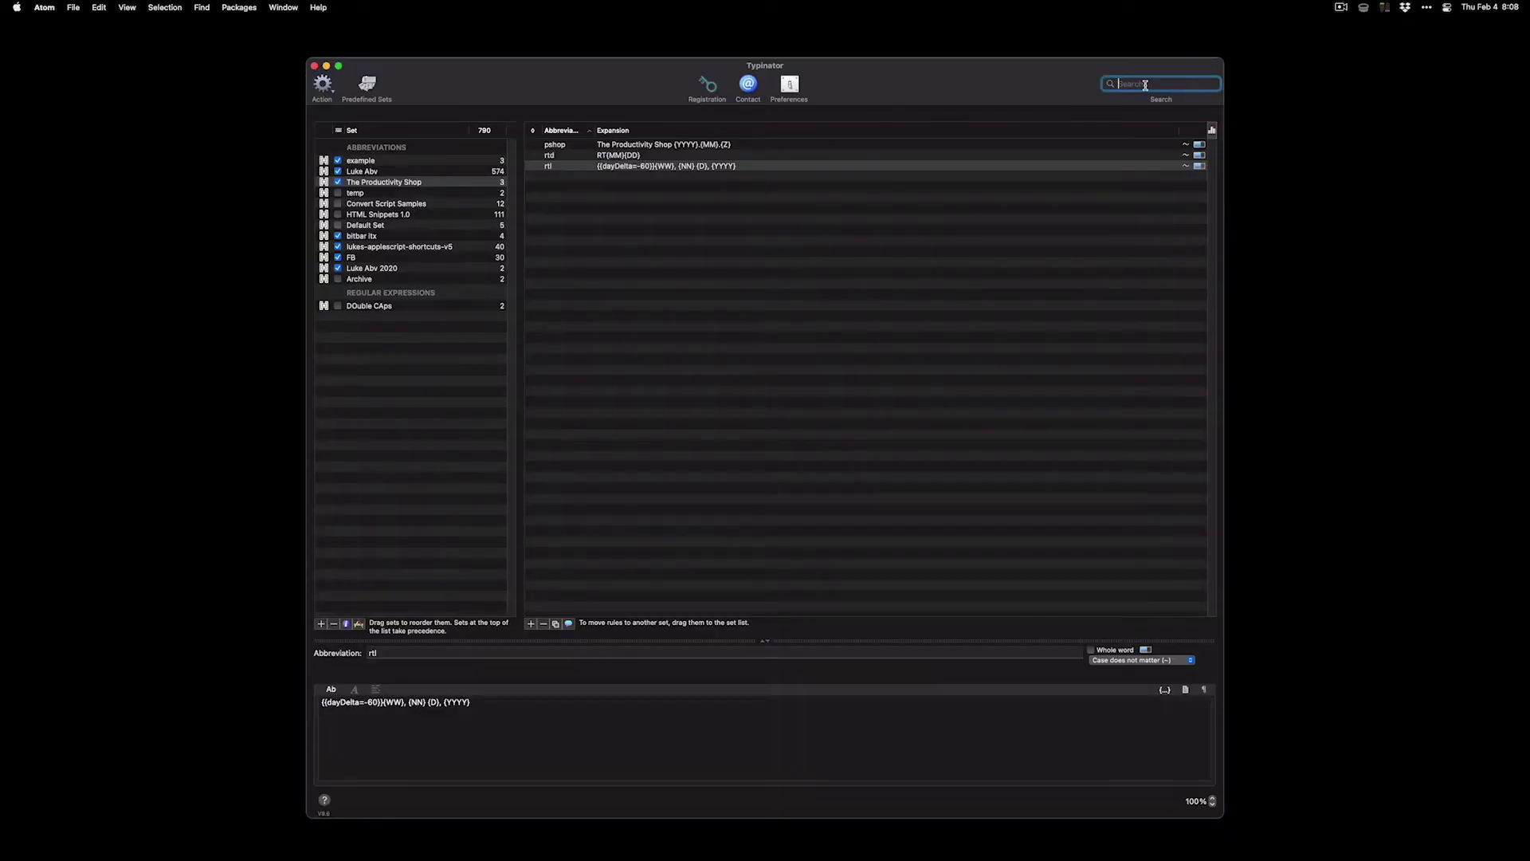
pyautogui.write('tella')
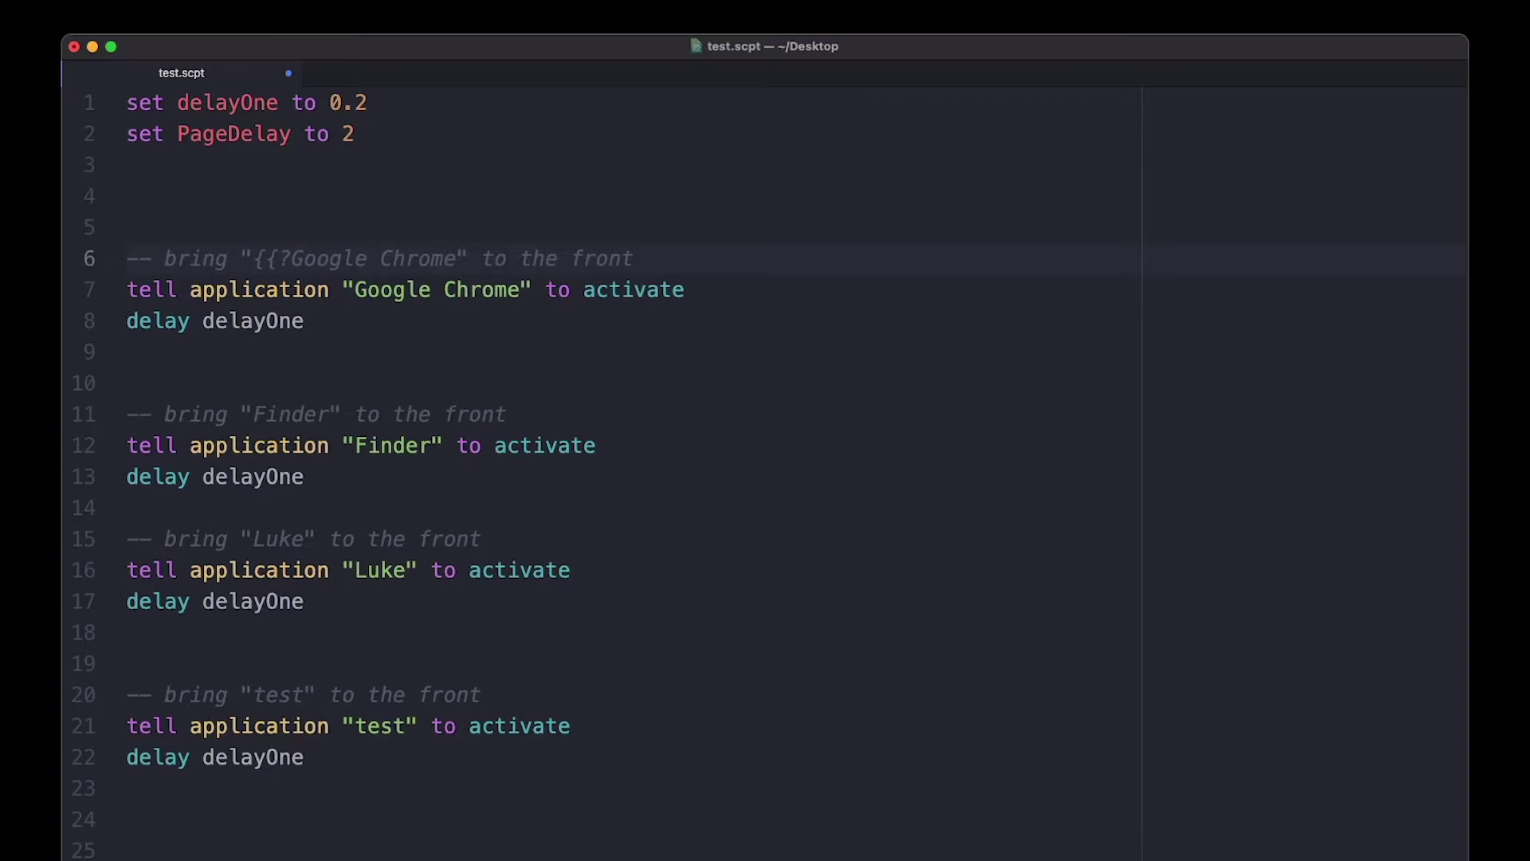
# - Turn the tella expansion's app name into an {{?app?}} input placeholder
pyautogui.write('app?')
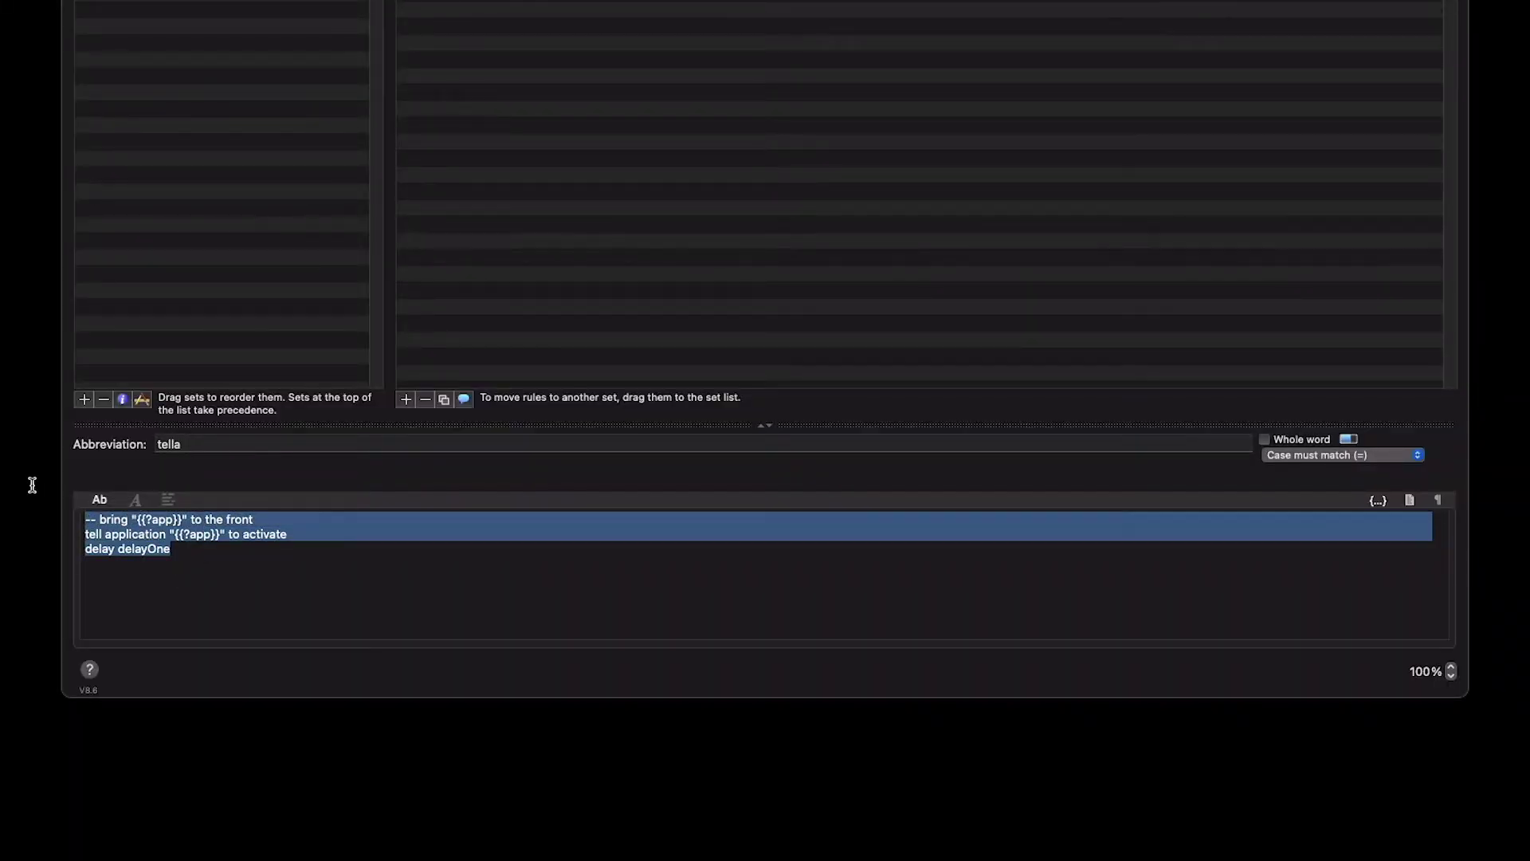
pyautogui.press('Right')
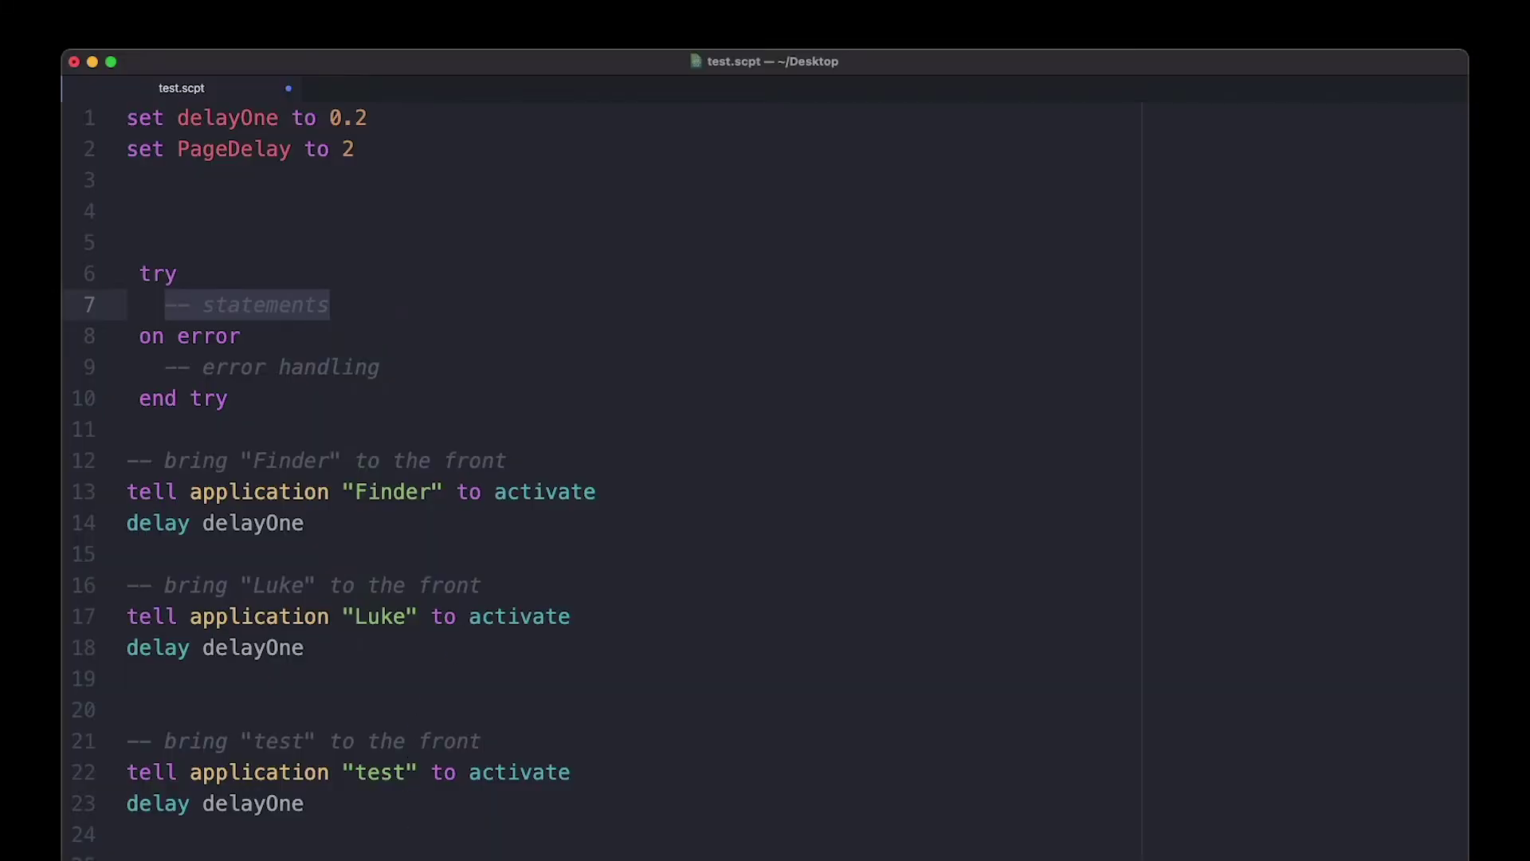
# - Delete line 6 through the end of the script in Atom and type 'tella' to trigger the snippet
pyautogui.moveTo(16, 853); pyautogui.dragTo(14, 208)
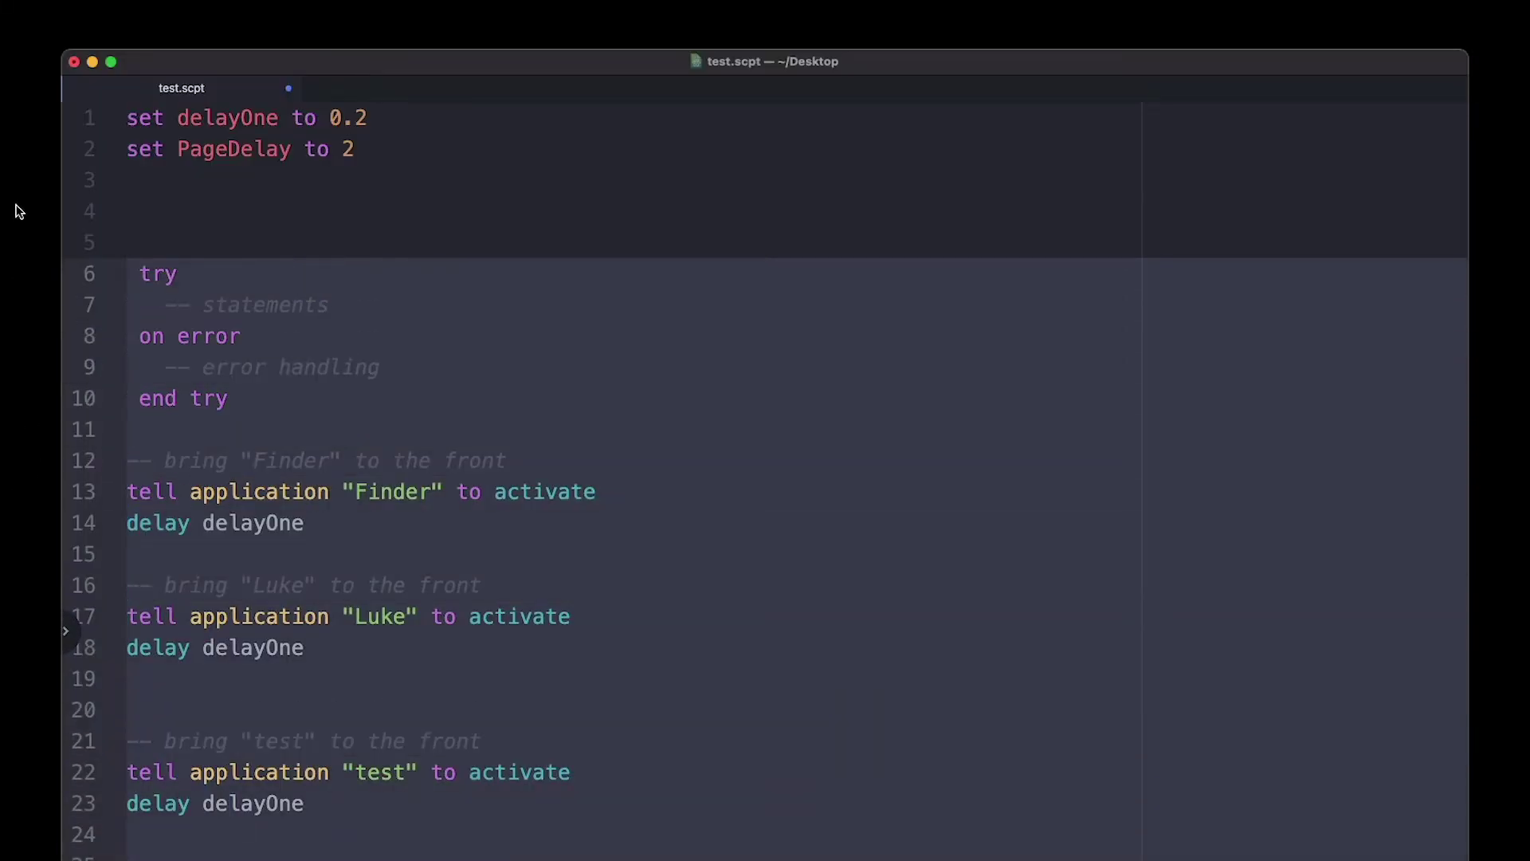
pyautogui.press('BackSpace')
pyautogui.write('tella')
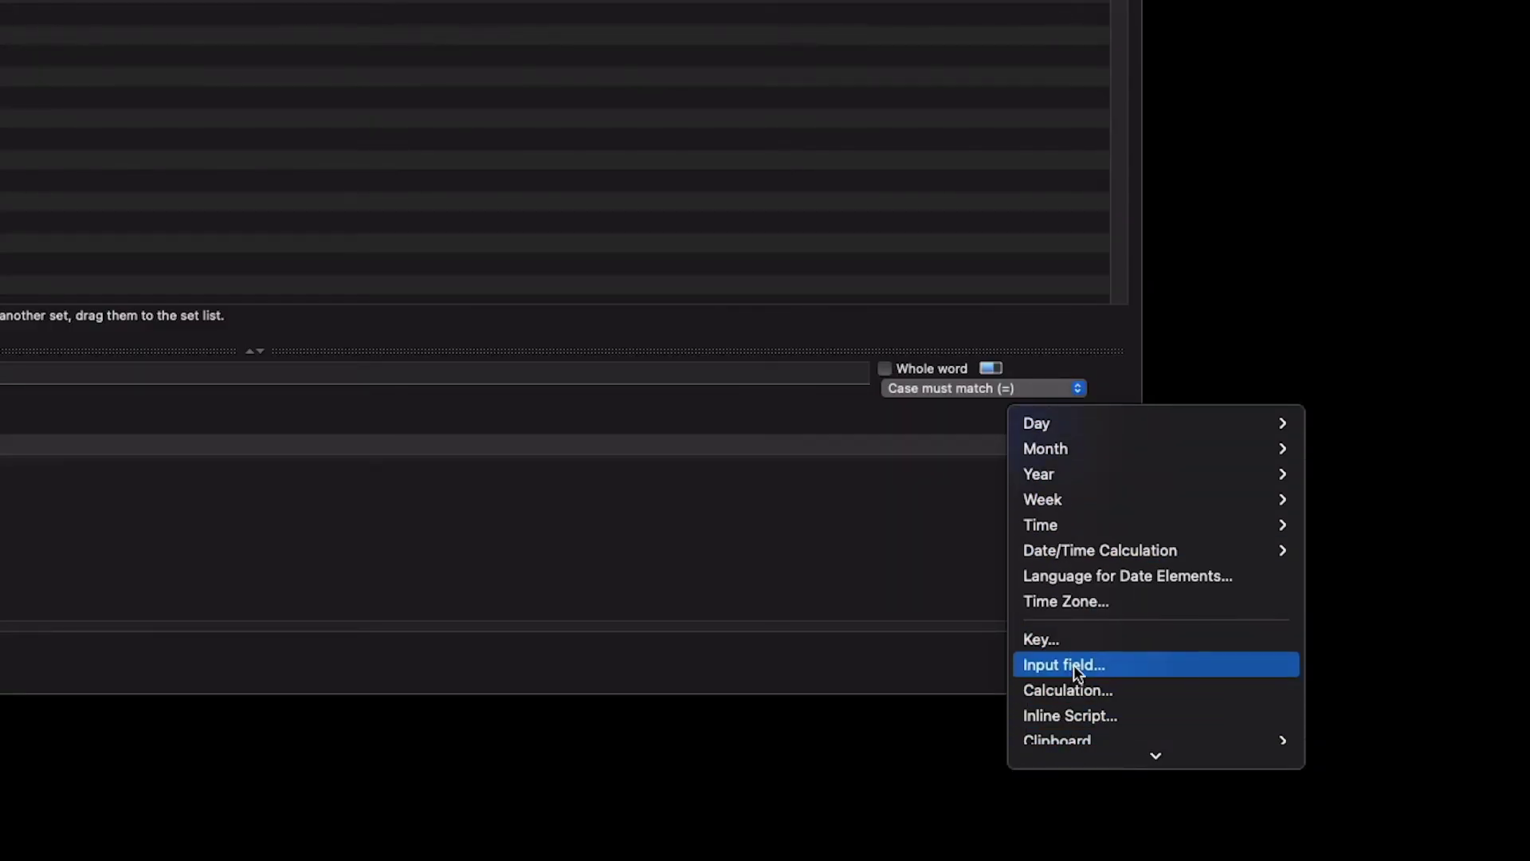
# - Add a Text Field input labelled 'app' to the expansion, leaving Default Value off
pyautogui.click(1052, 663)
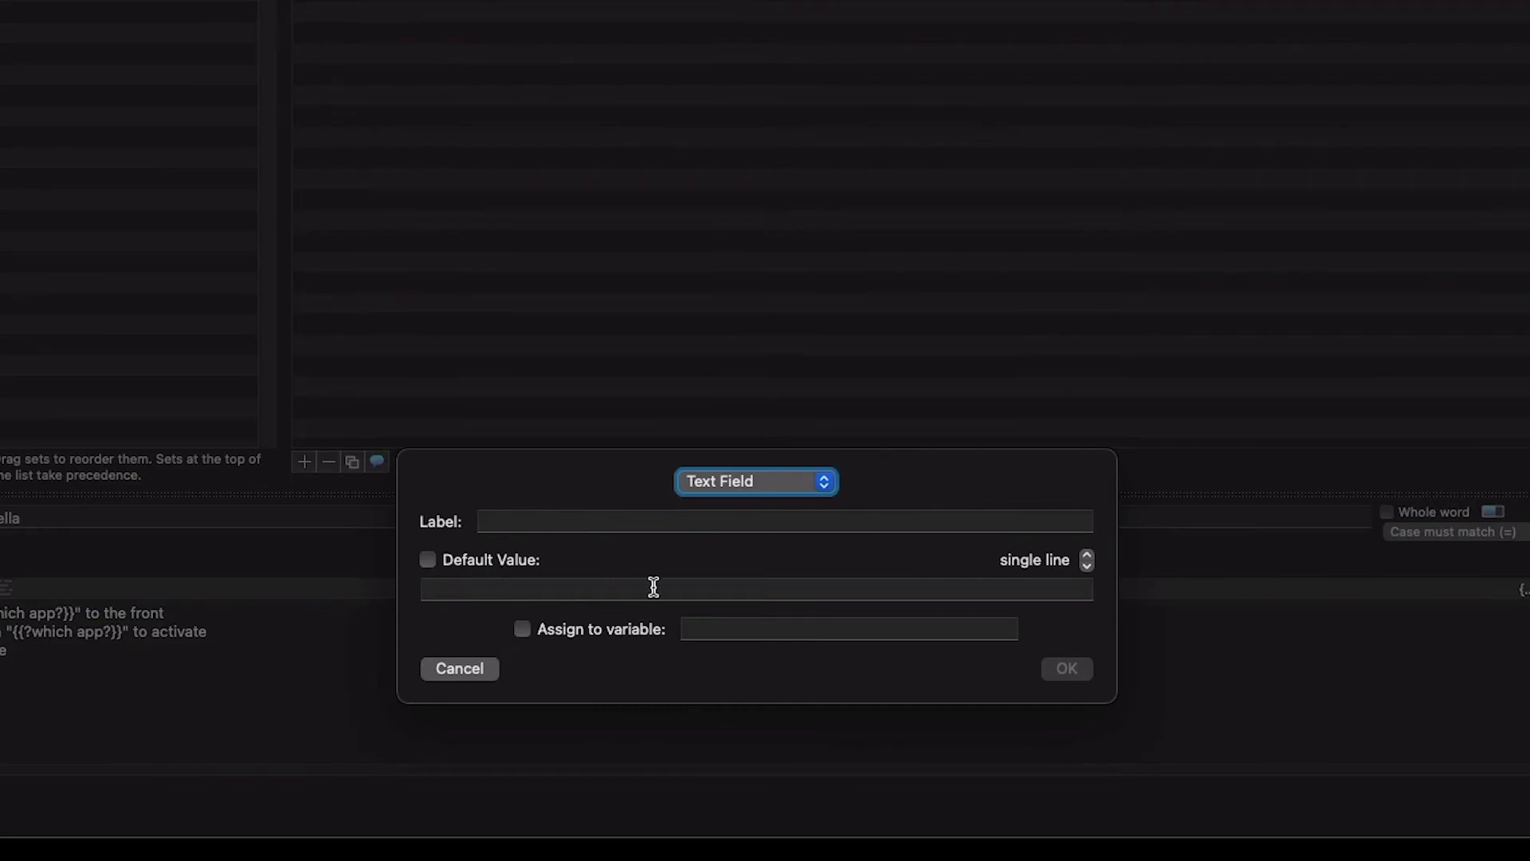
pyautogui.click(708, 489)
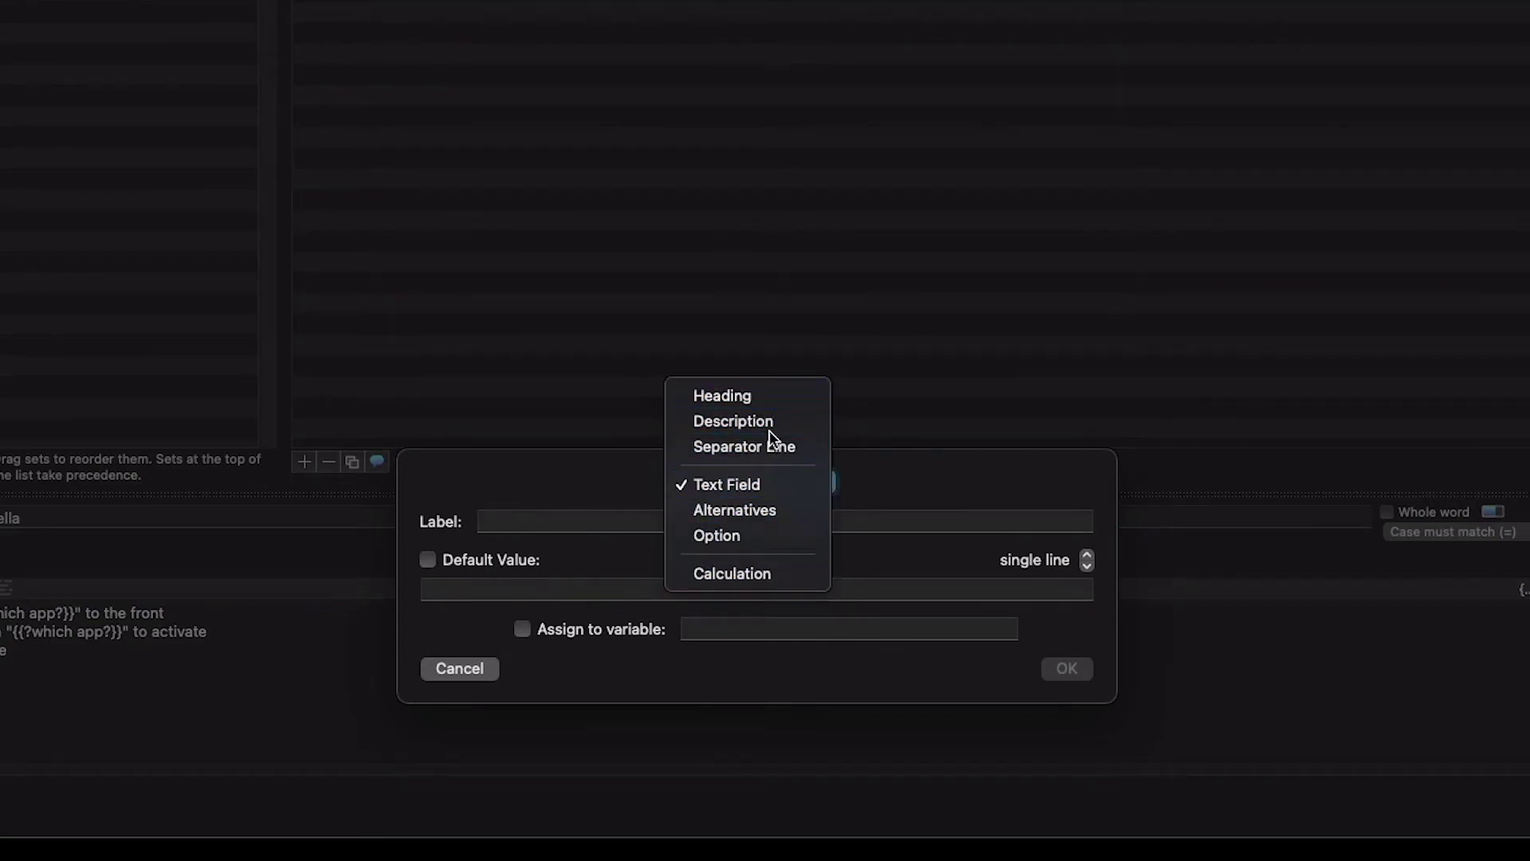
pyautogui.click(632, 484)
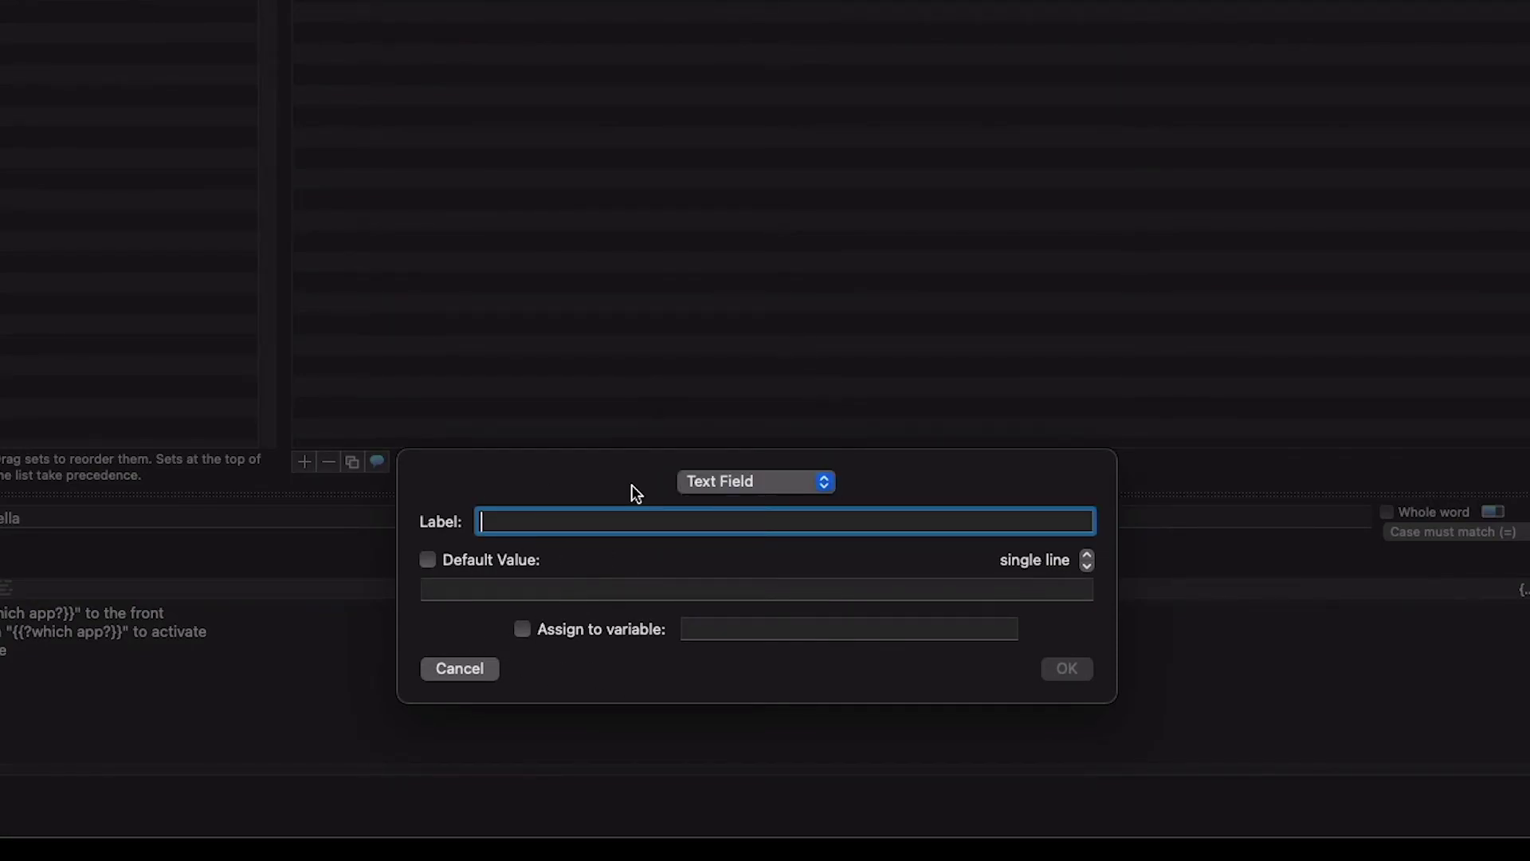
pyautogui.write('app')
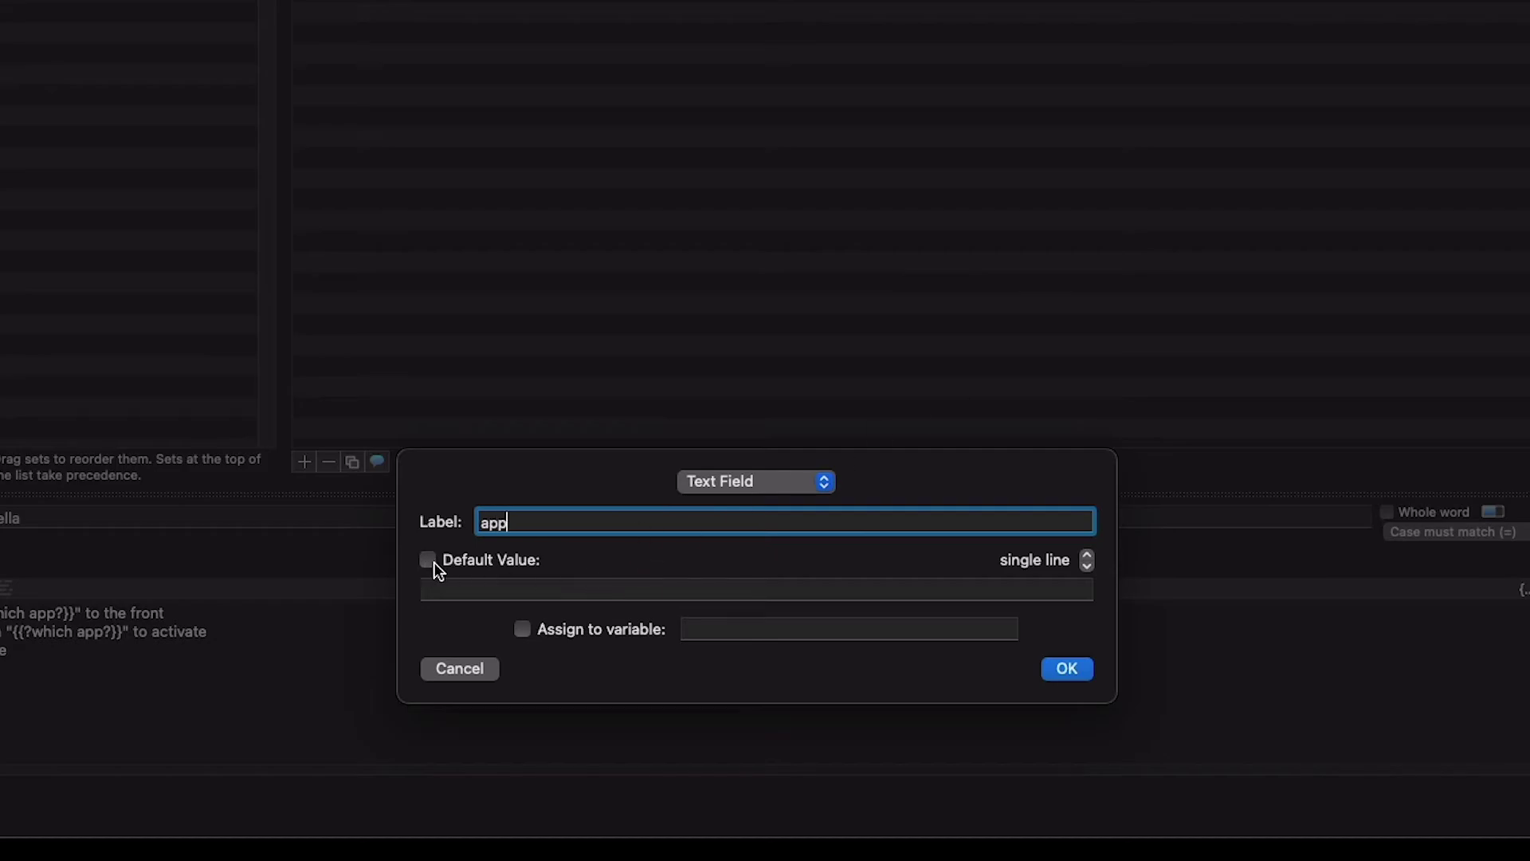
pyautogui.click(428, 561)
pyautogui.click(426, 561)
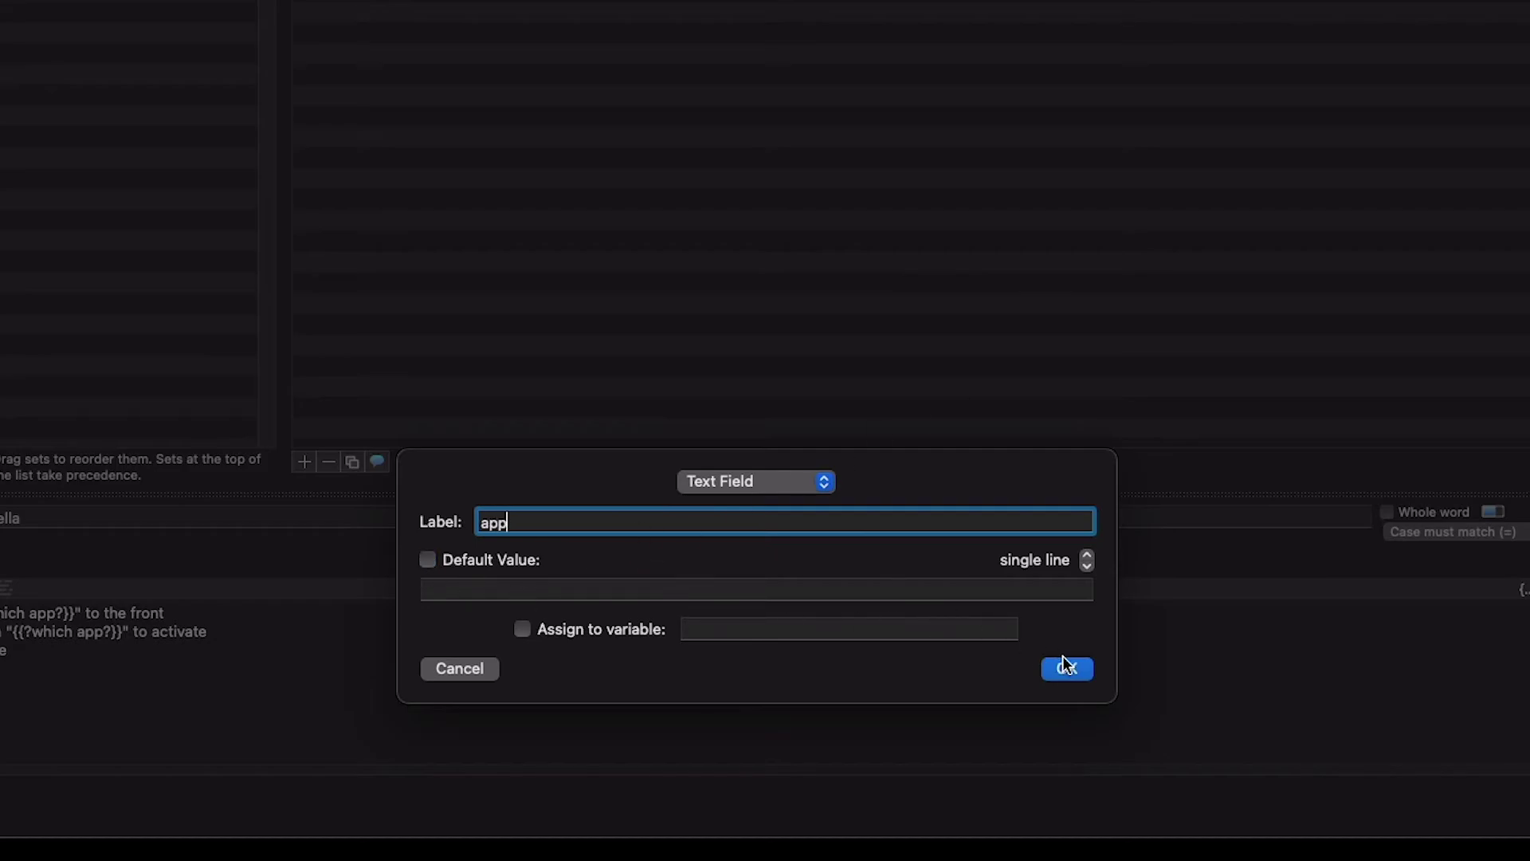